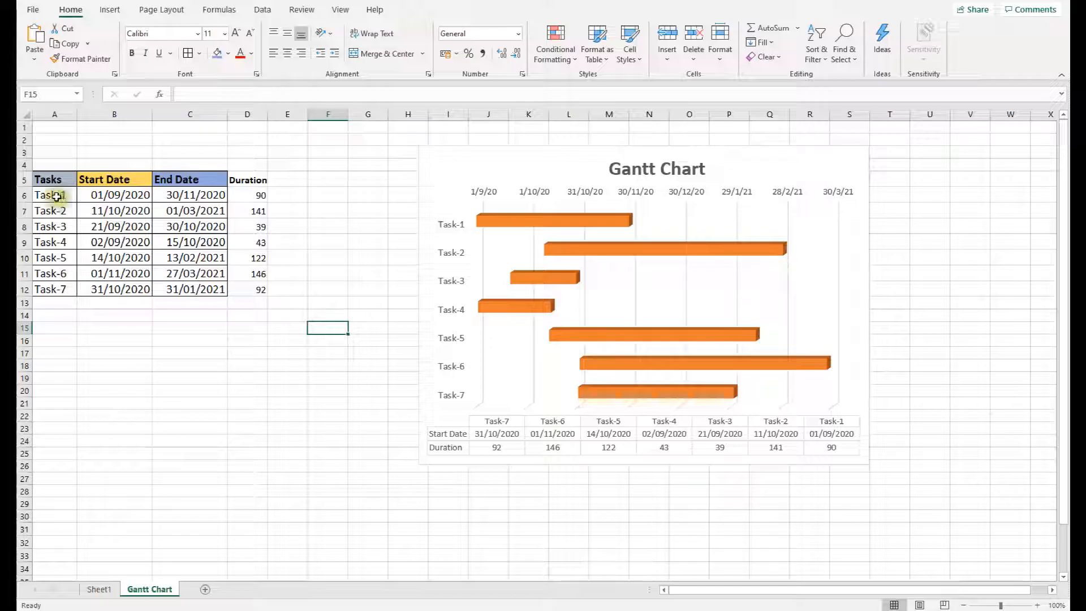
- Examine the task table's dates and the finished Gantt chart, comparing the Task-1 bar with its start and end dates
left_click_drag(57, 196, 68, 289)
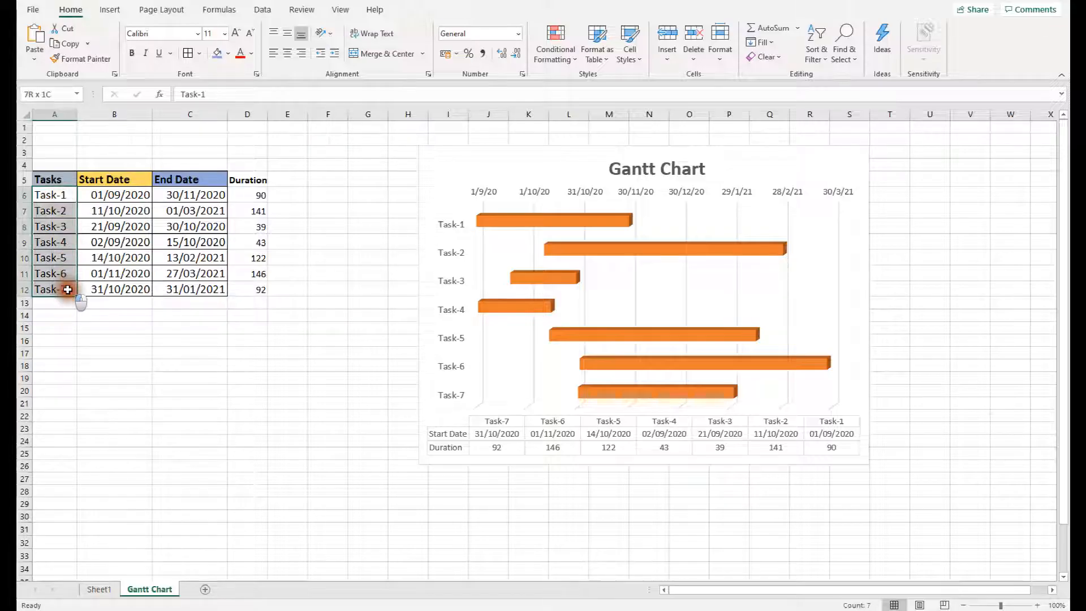
left_click(137, 339)
left_click(63, 194)
left_click_drag(82, 193, 175, 191)
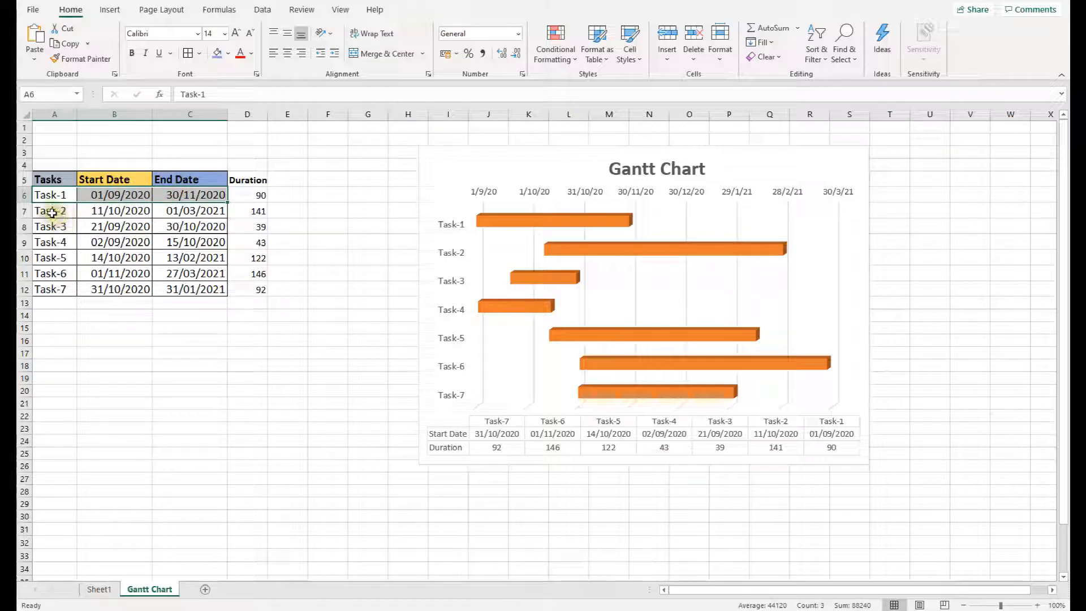
left_click_drag(49, 211, 218, 262)
left_click(249, 348)
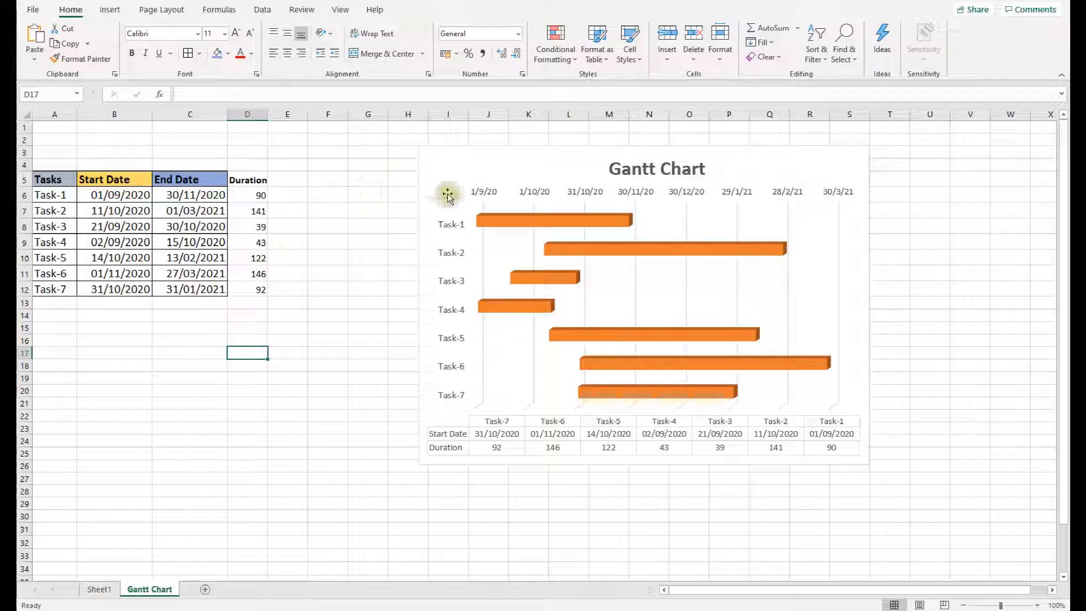
left_click(433, 167)
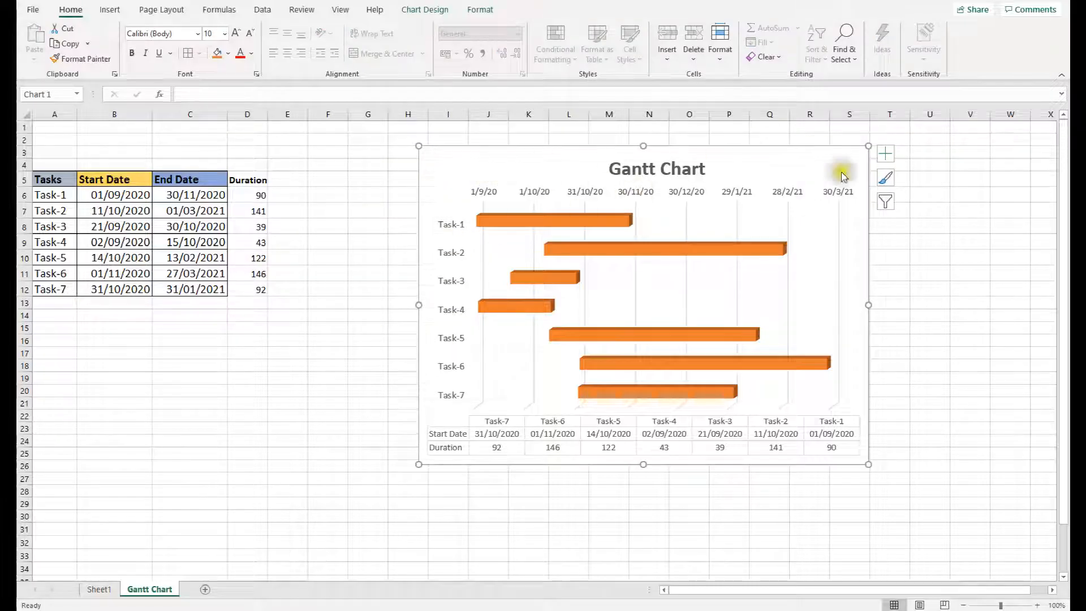
left_click(341, 341)
mouse_move(480, 227)
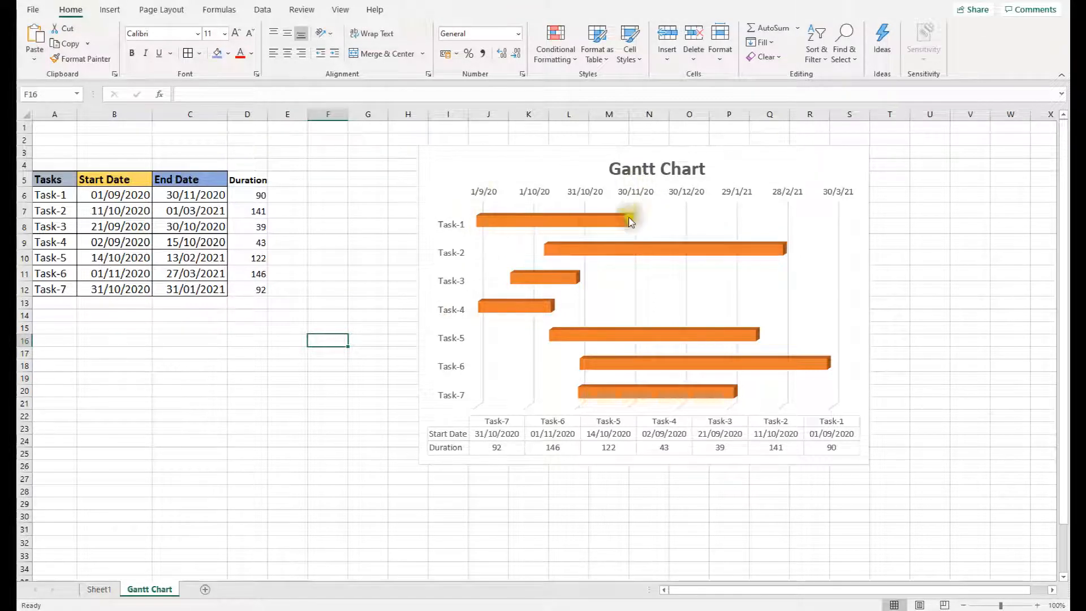
mouse_move(633, 227)
- Copy the Tasks, Start Date and End Date table (A5:C12) and paste it at A33
left_click_drag(49, 180, 177, 290)
left_click(67, 44)
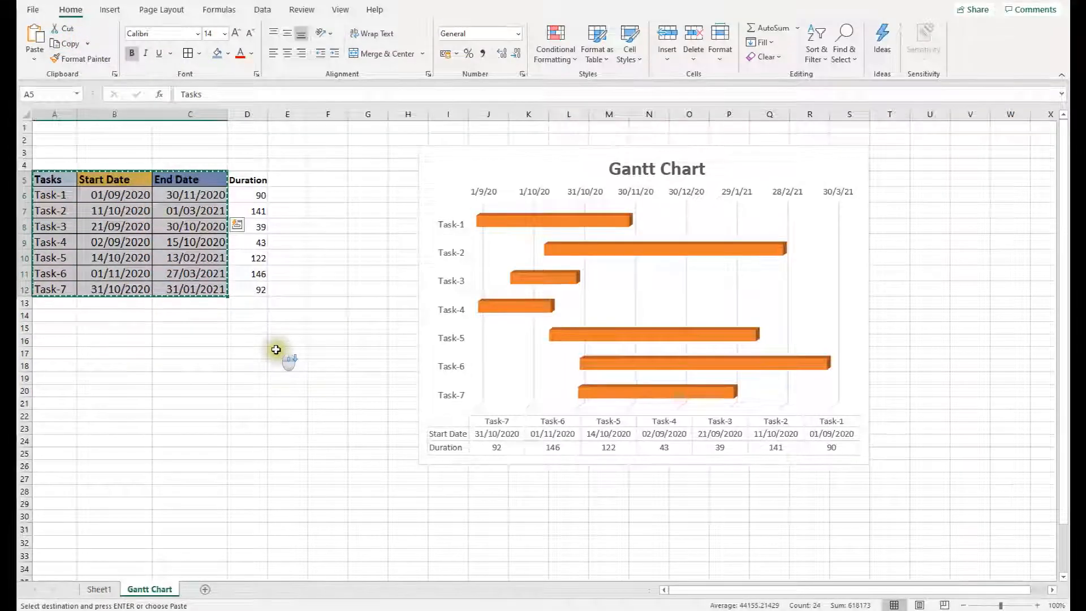
scroll(276, 345, "down", 6)
scroll(277, 346, "down", 2)
left_click(52, 229)
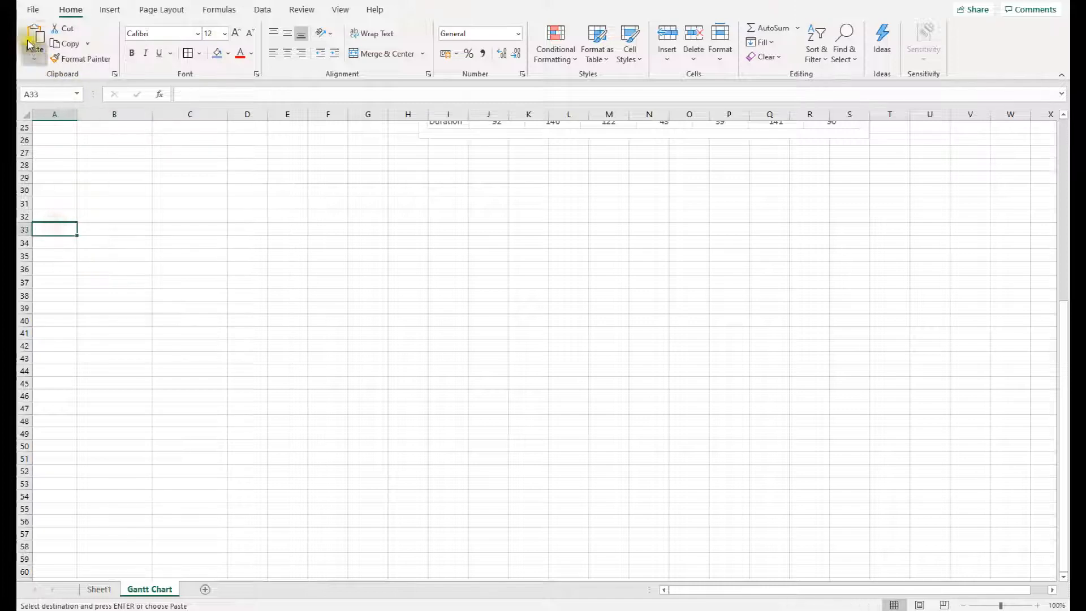
left_click(32, 39)
left_click(310, 189)
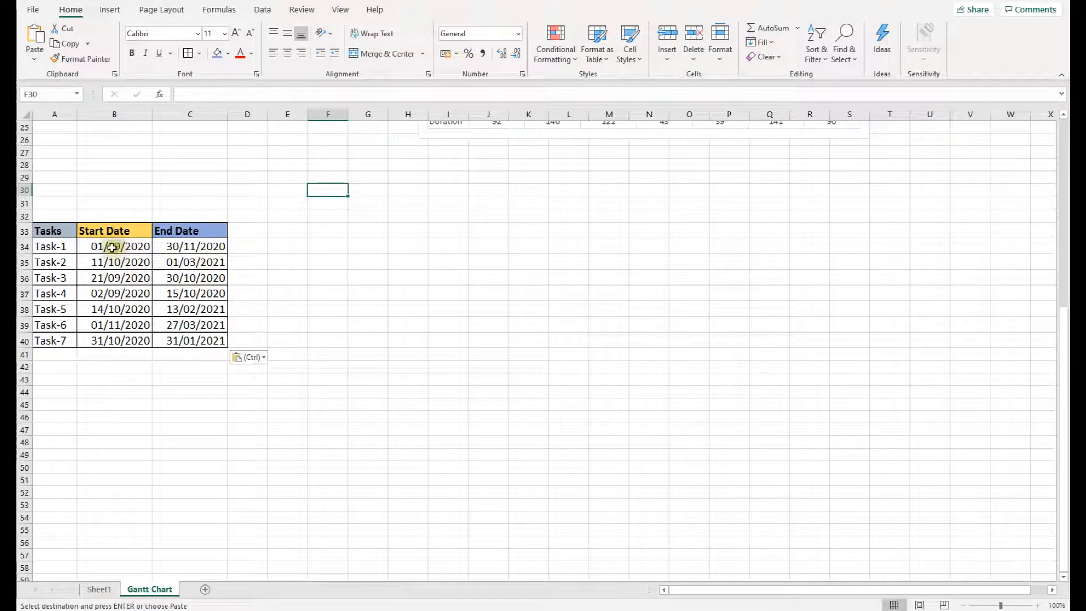
- Add the header "Duration" in D33 and format it bold at font size 12
left_click(252, 230)
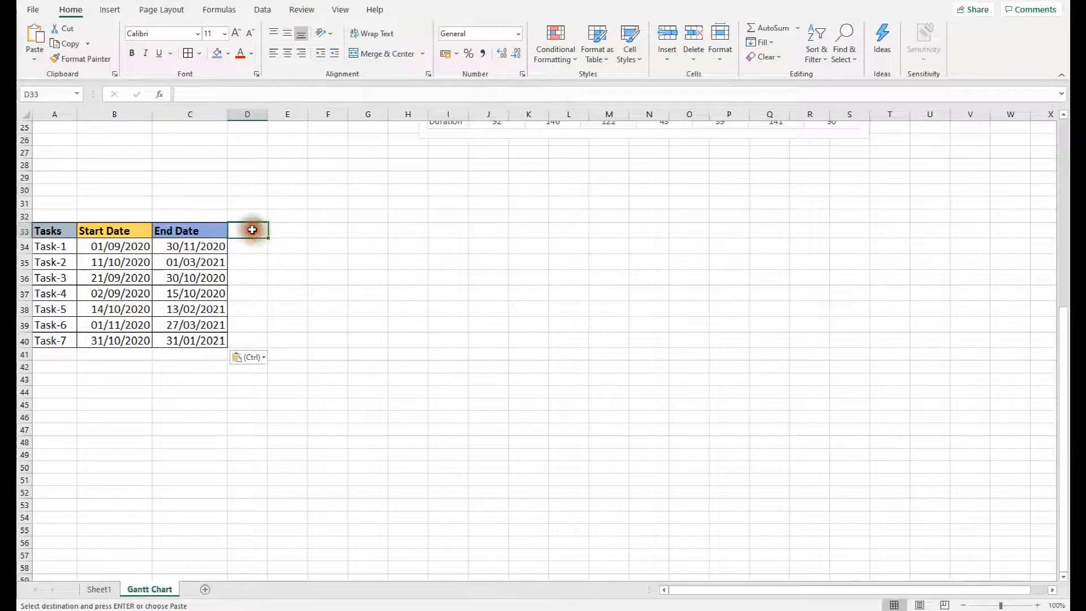
type("Duration")
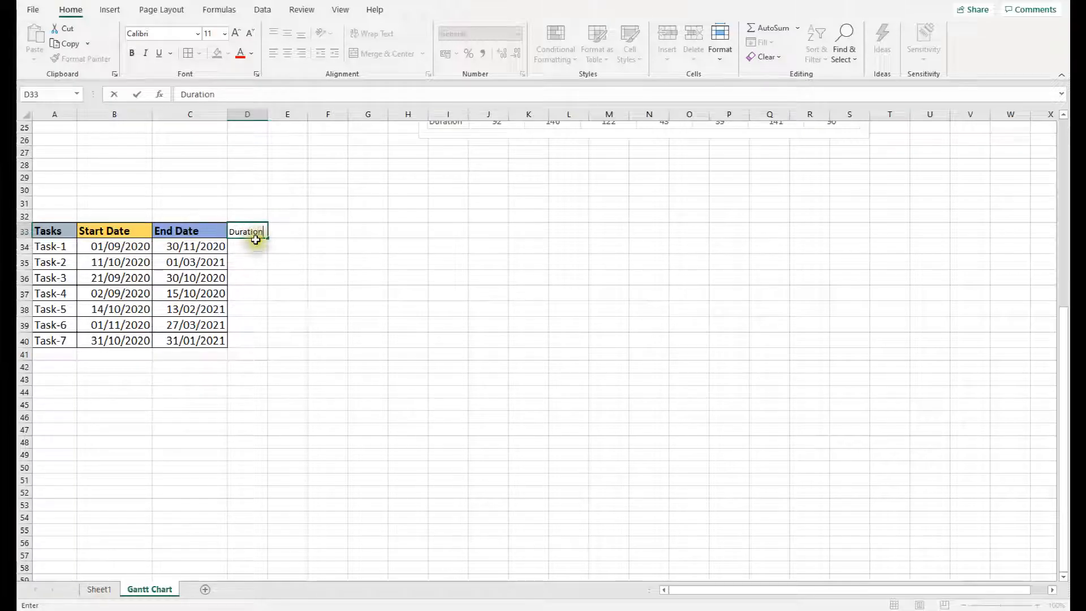
key("ctrl+Return")
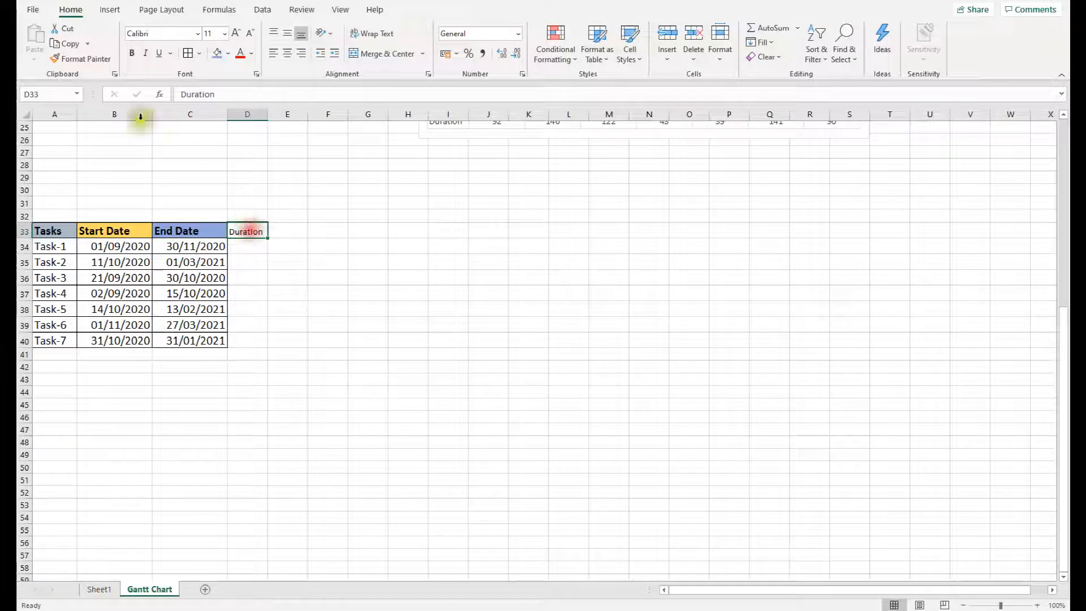
left_click(130, 53)
left_click(225, 34)
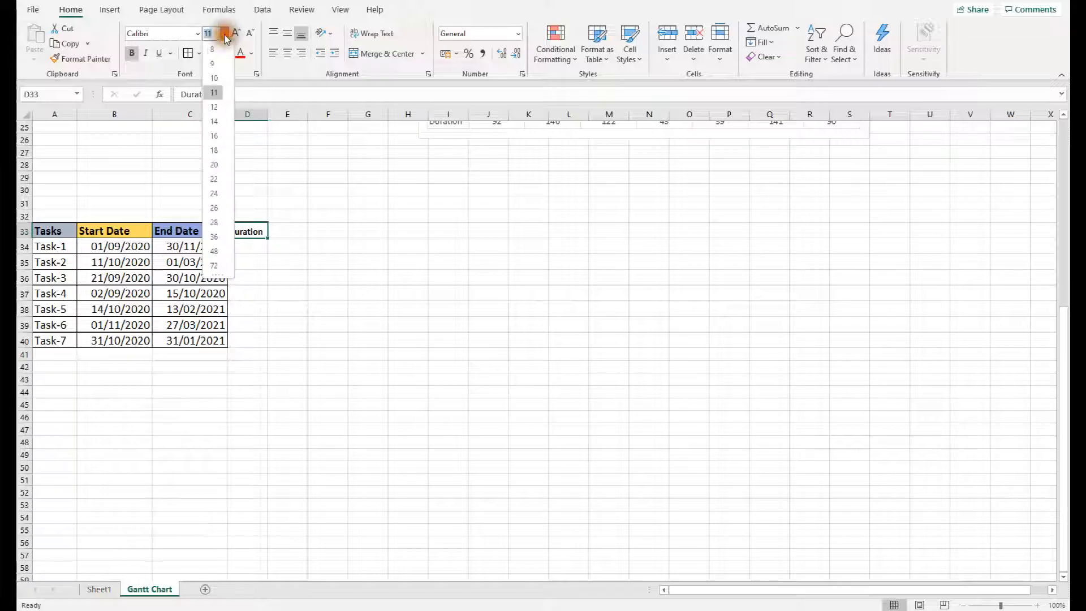
left_click(219, 105)
left_click(361, 201)
- Calculate Task-1's duration in D34 with the formula =C34-B34
left_click(242, 250)
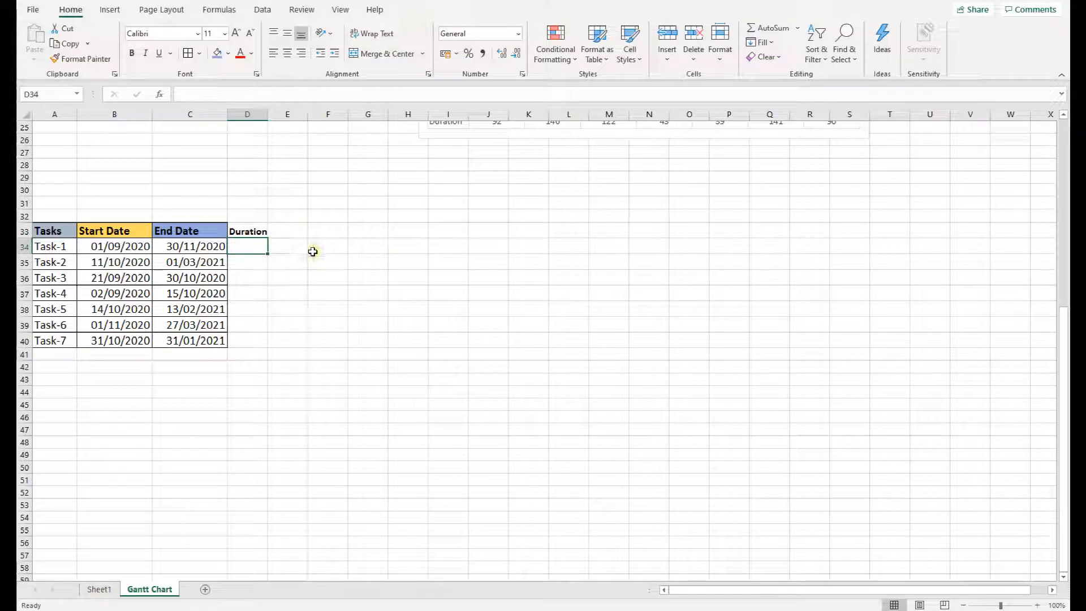
type("=")
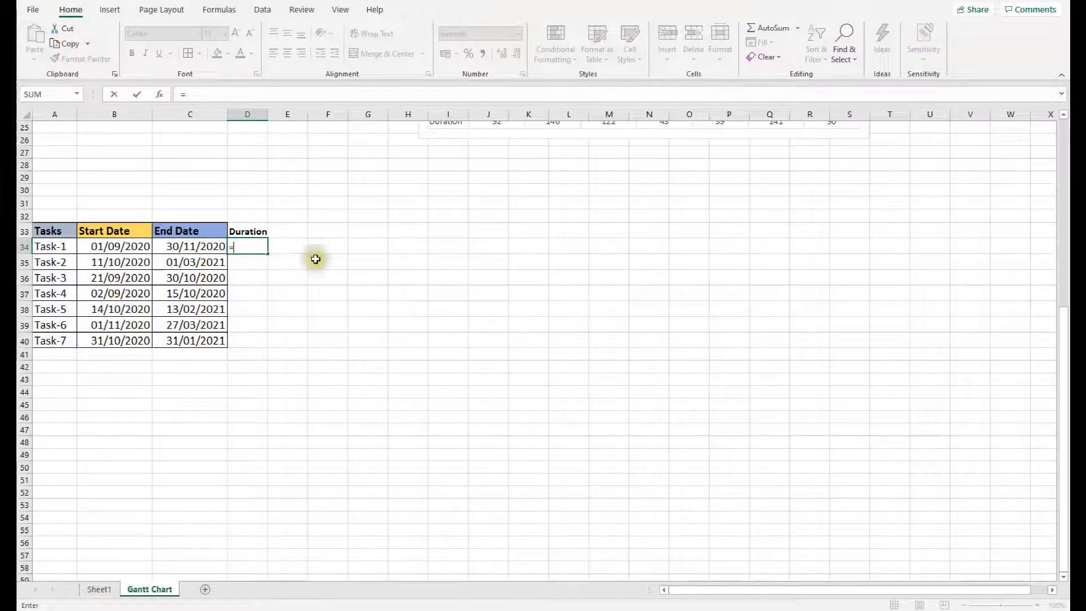
left_click(192, 246)
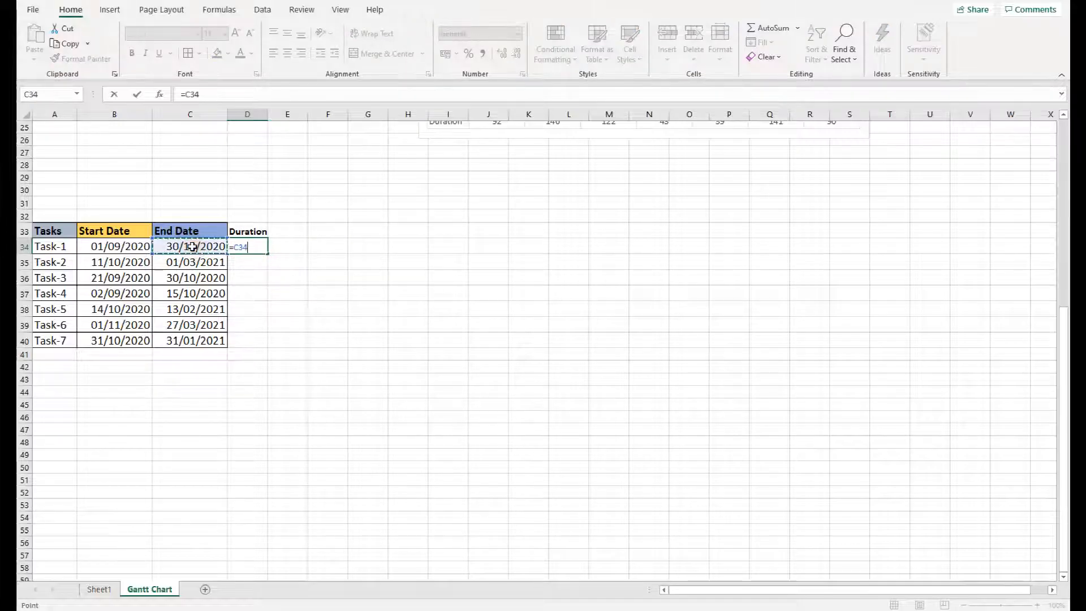
type("-")
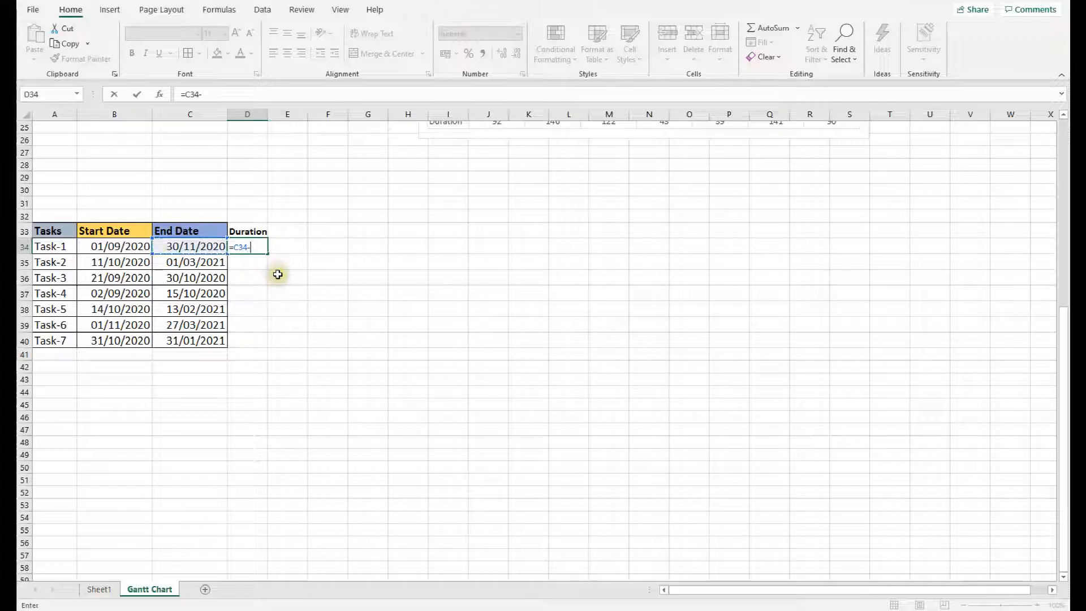
left_click(120, 247)
key("Return")
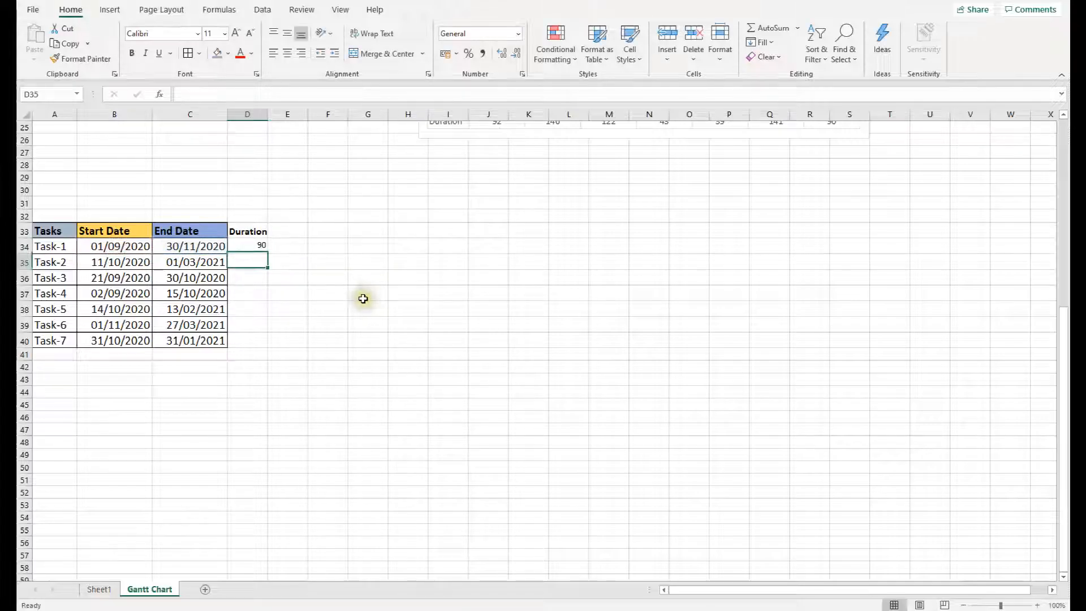
- Fill the duration formula from D34 down to D40 for all remaining tasks
left_click(248, 244)
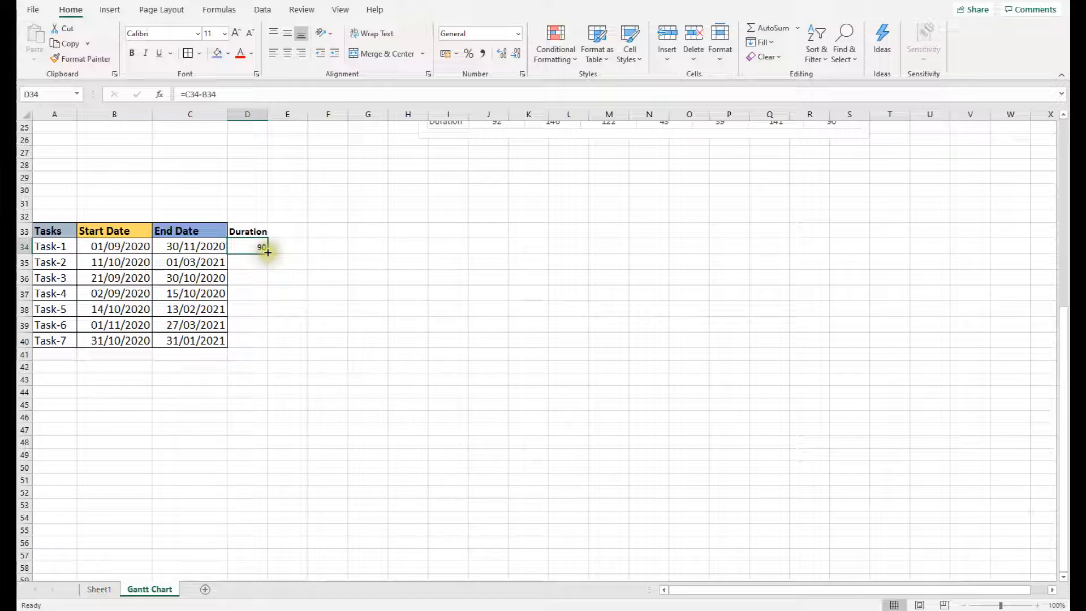
left_click_drag(268, 252, 271, 346)
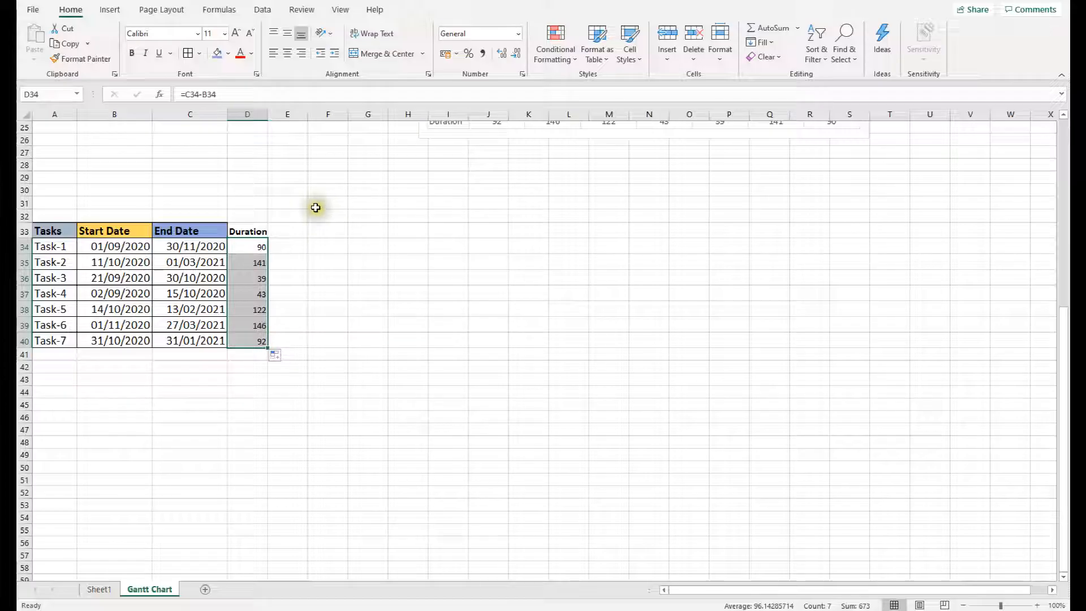
left_click(315, 204)
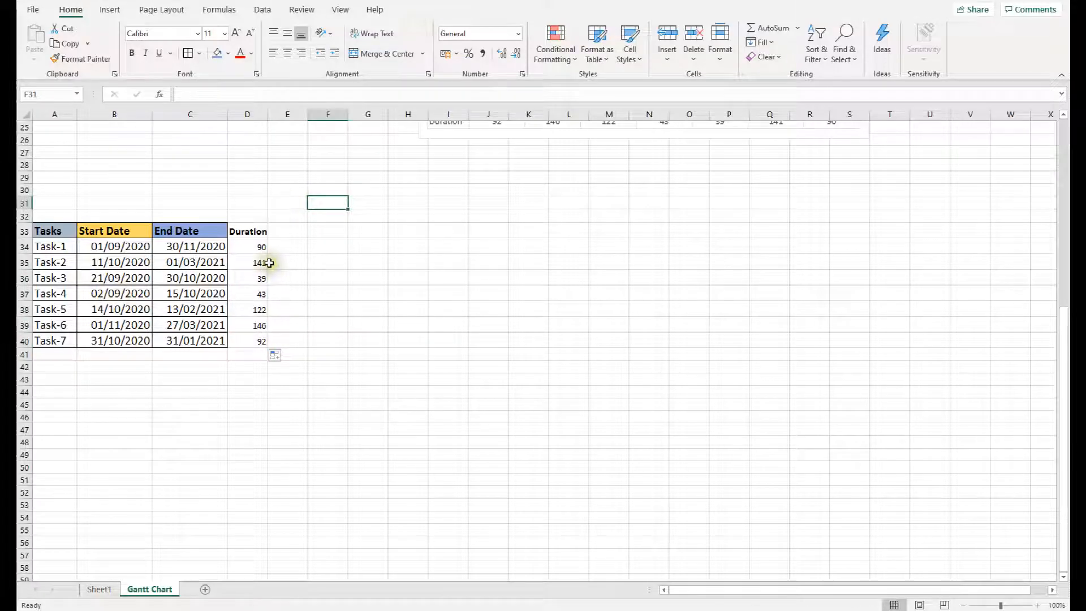
- Insert an empty 3-D stacked bar chart and enlarge it to span about columns F to P beside the copied table
scroll(348, 362, "down", 1)
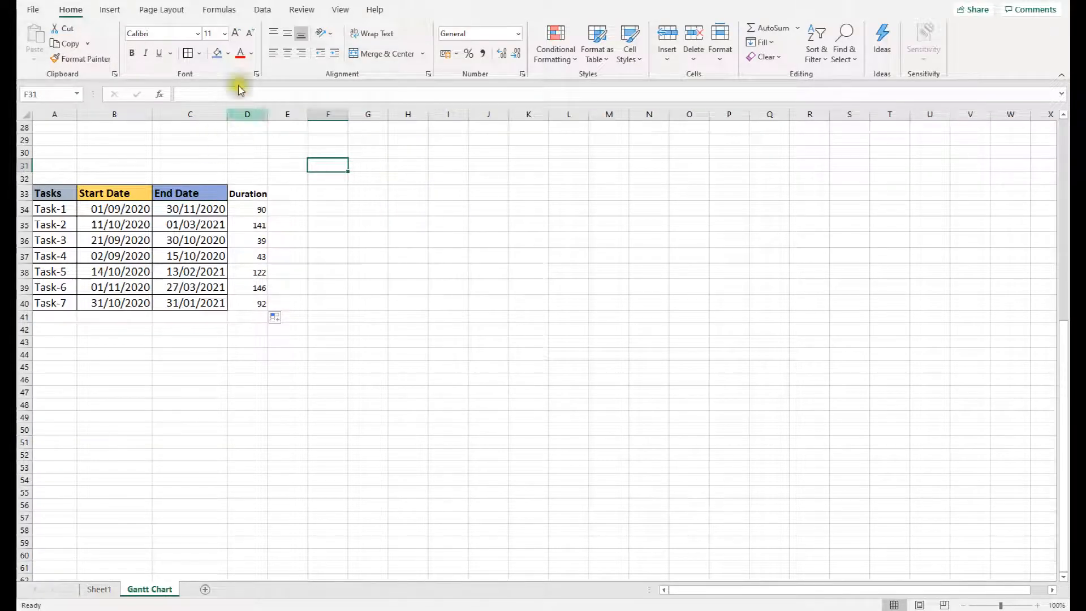
left_click(113, 13)
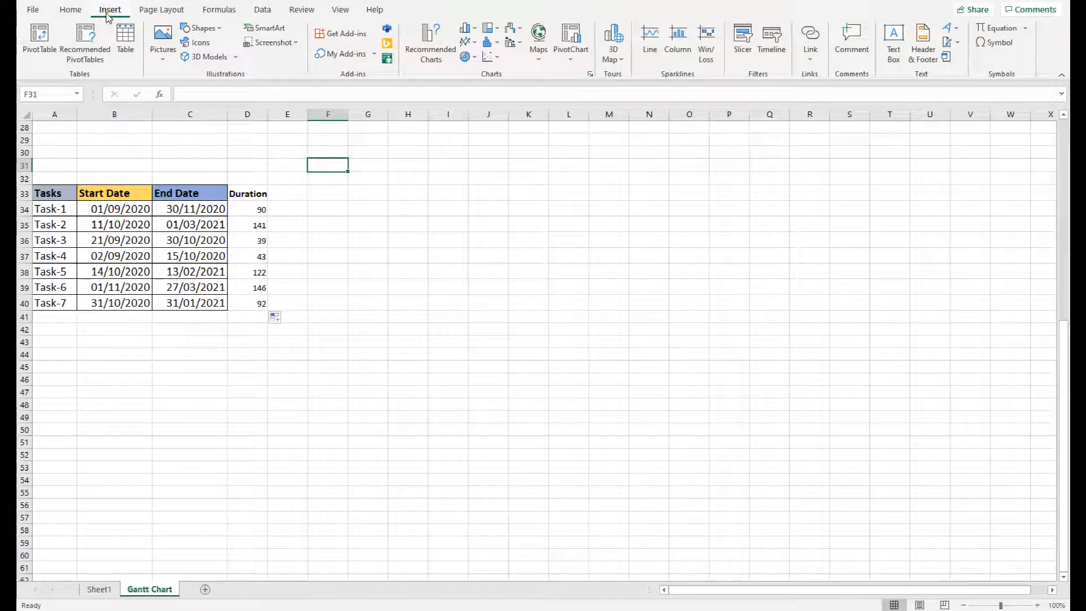
left_click(468, 28)
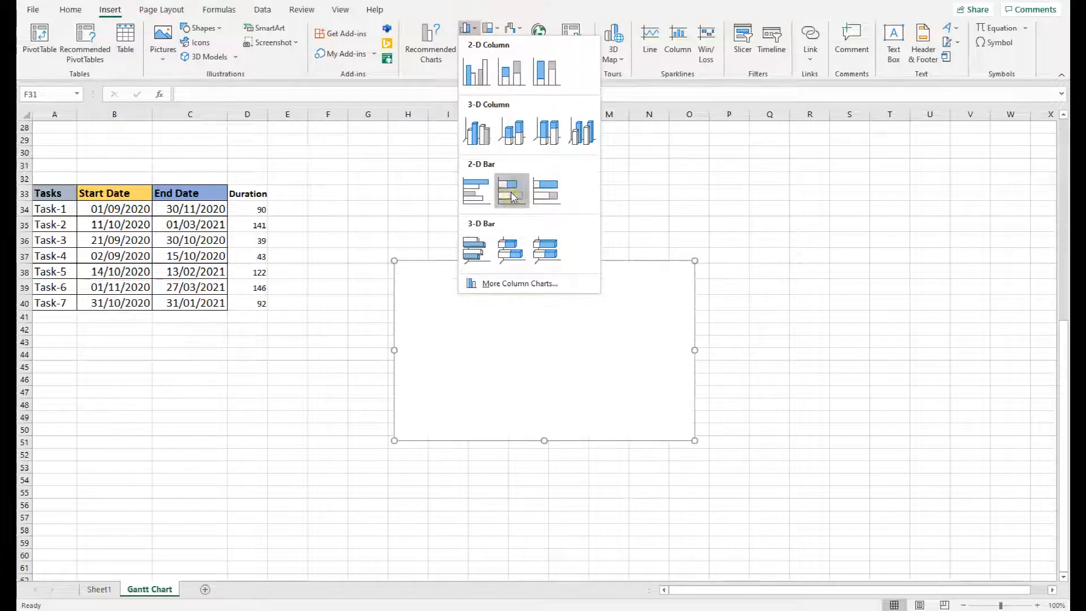
left_click(511, 253)
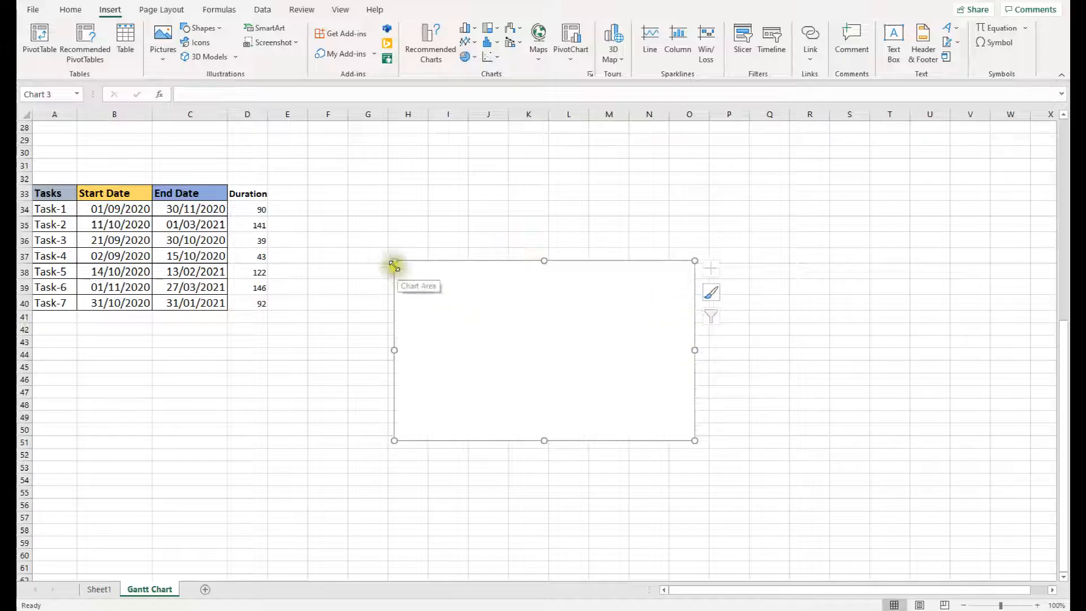
left_click_drag(394, 261, 335, 184)
left_click_drag(691, 183, 756, 159)
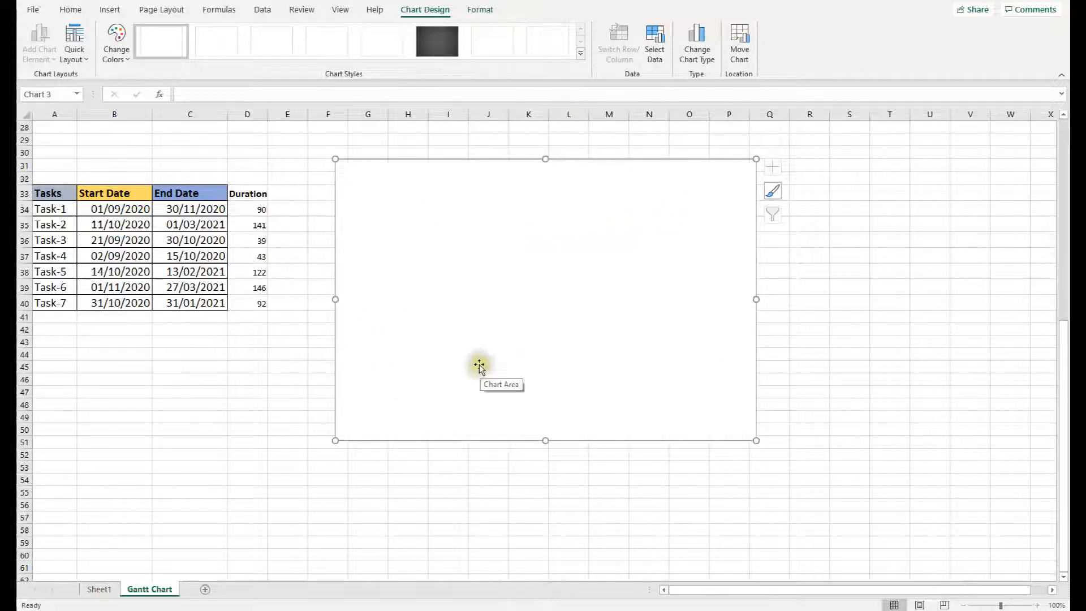
- Add a data series to the chart with its name from B33 (Start Date) and its values from B34:B40
right_click(419, 208)
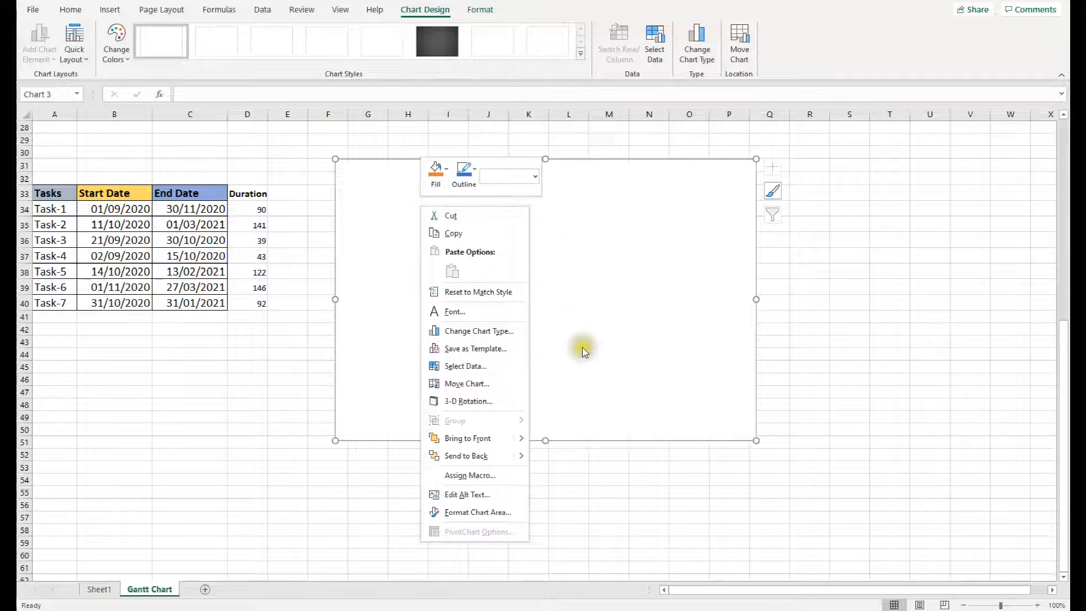
left_click(472, 367)
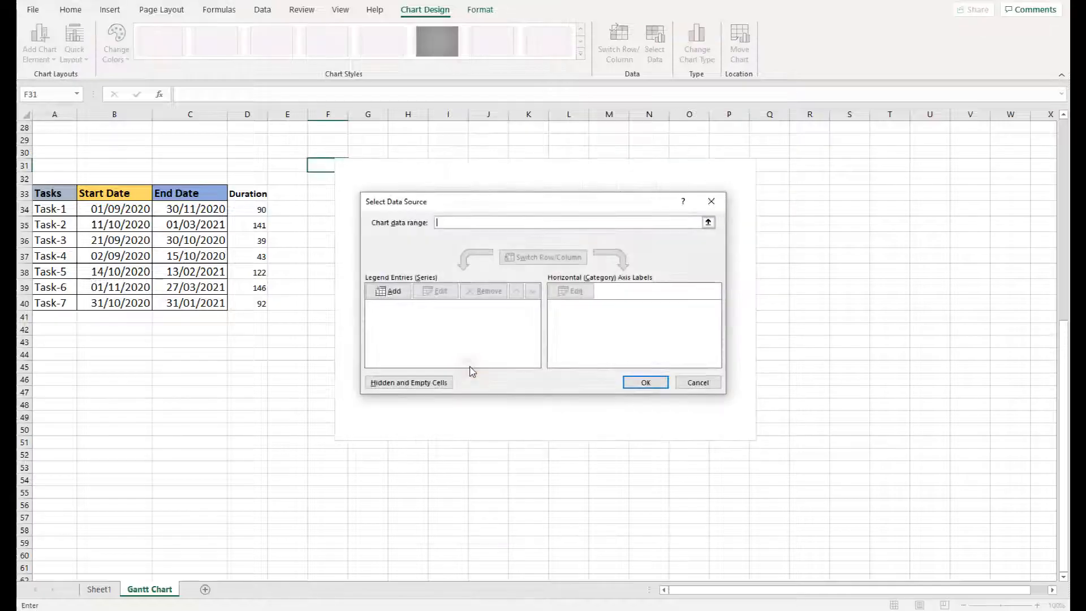
left_click(392, 292)
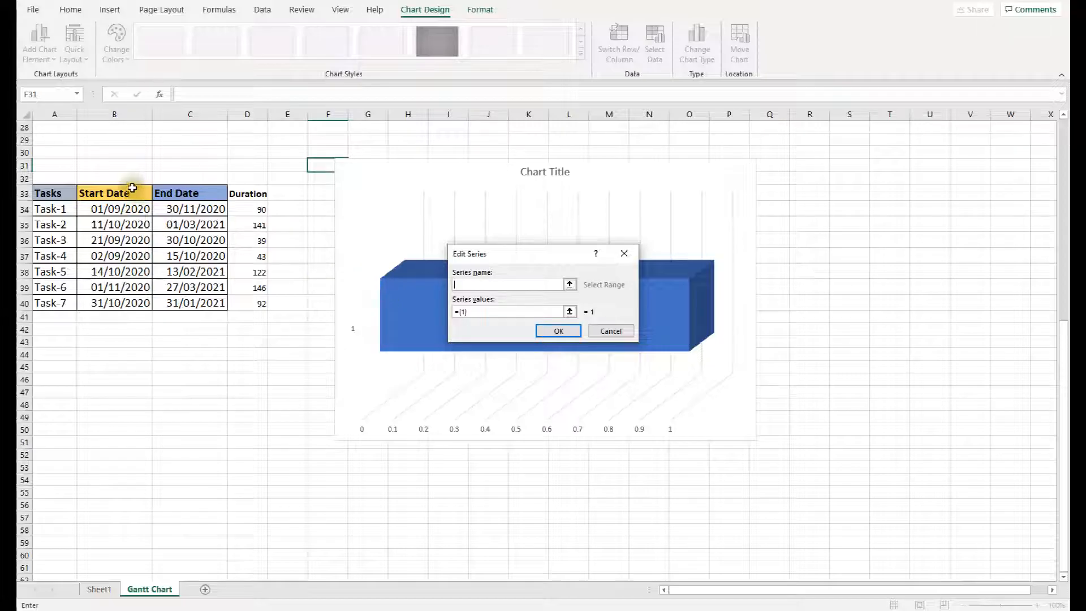
left_click(114, 192)
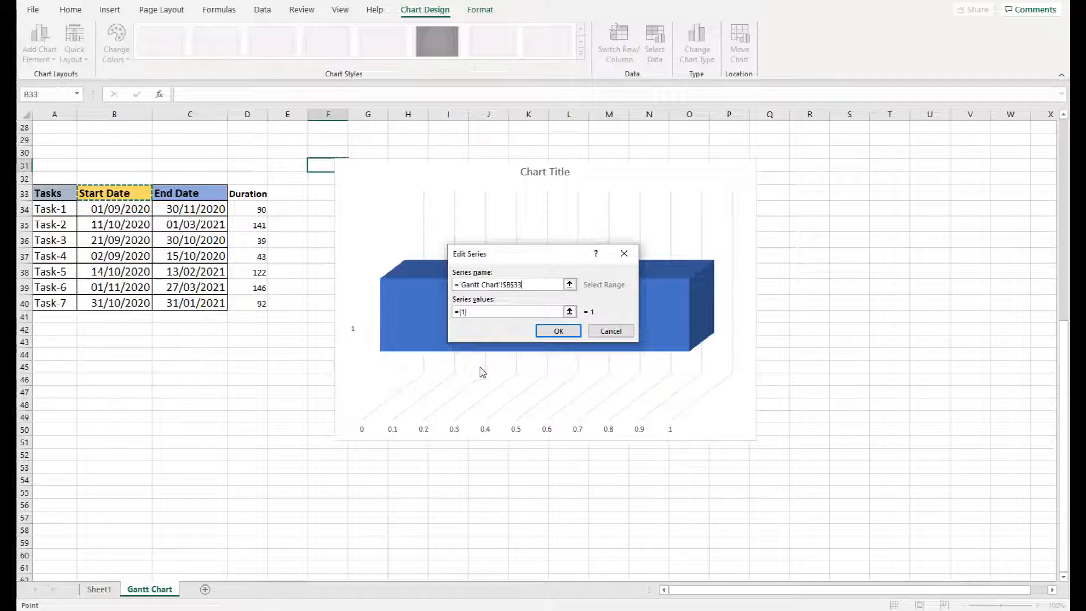
key("Tab")
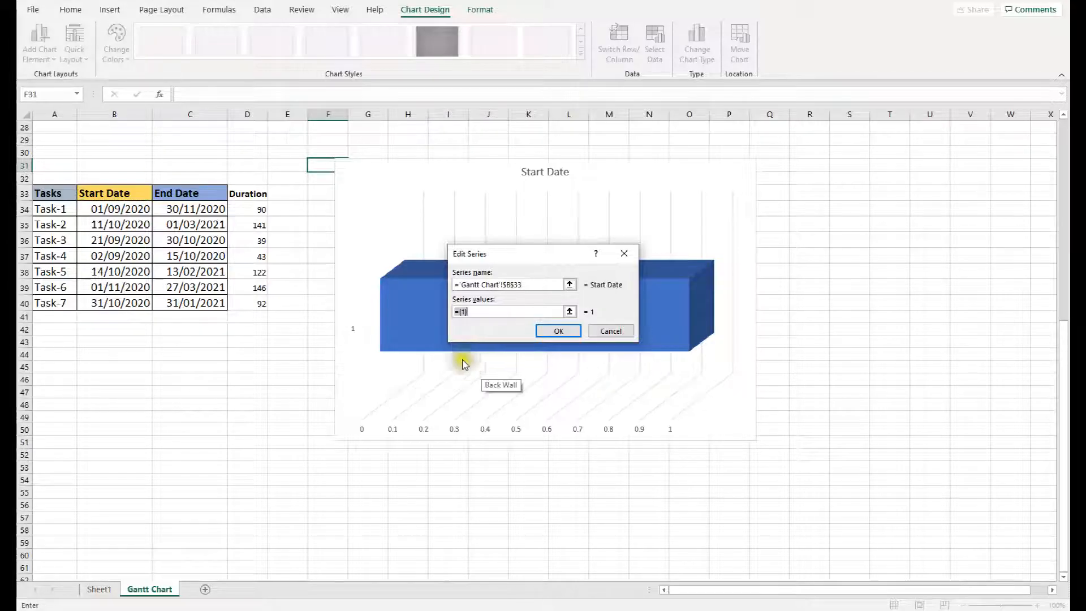
left_click(481, 313)
left_click_drag(488, 312, 372, 311)
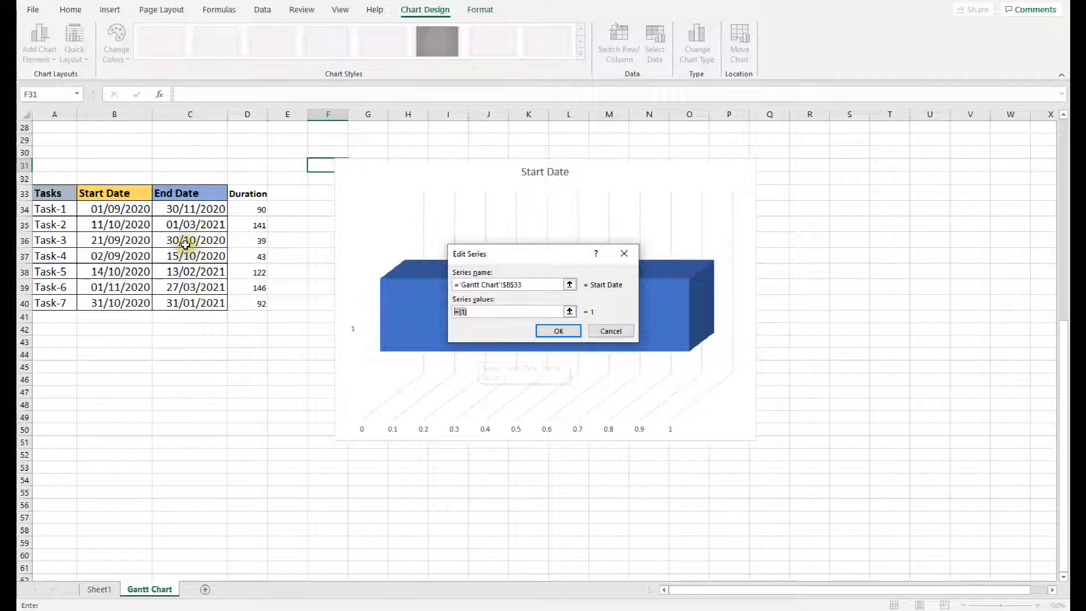
left_click_drag(105, 208, 113, 303)
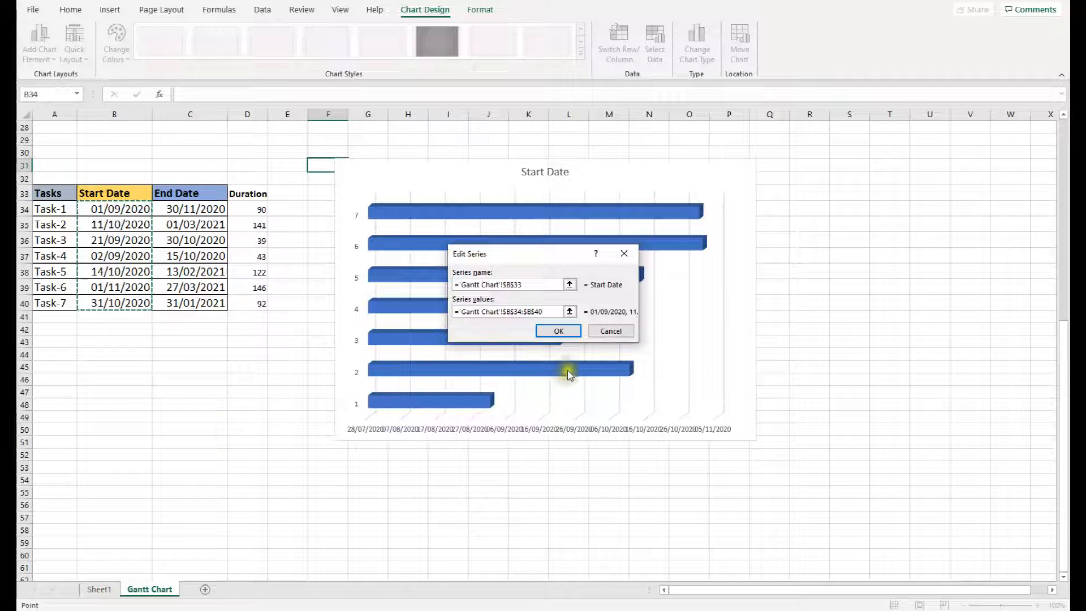
left_click(557, 331)
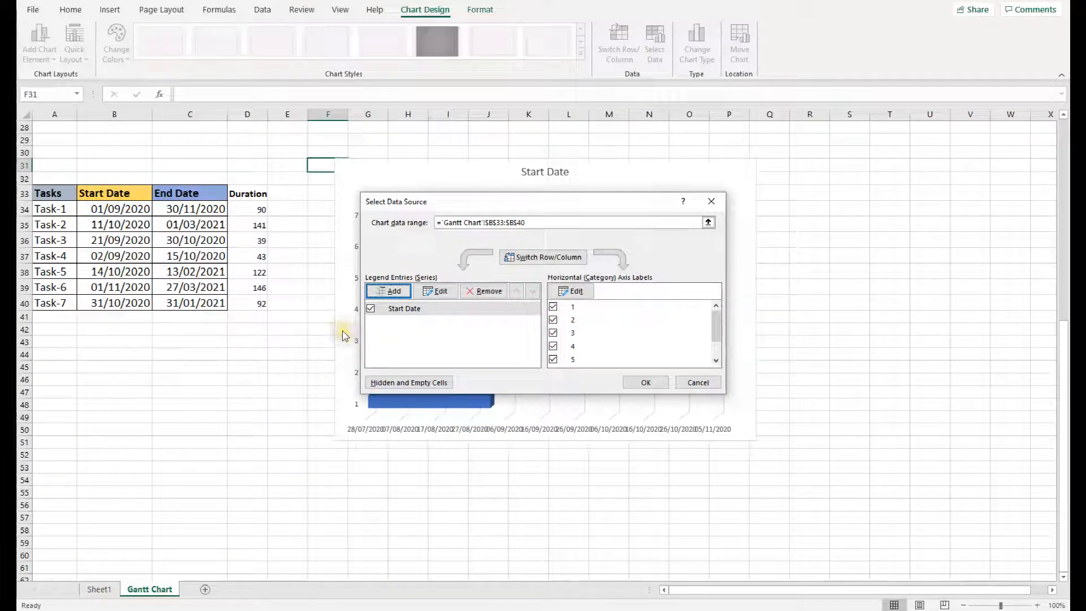
- Add a second data series to the chart with its name from D33 (Duration) and its values from D34:D40
left_click(394, 292)
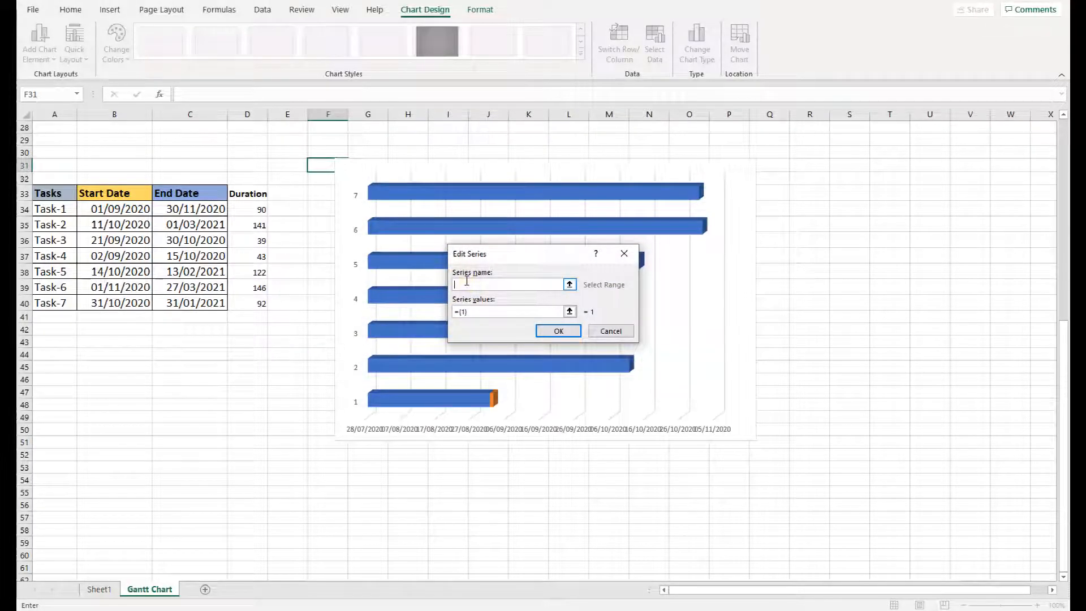
left_click(252, 194)
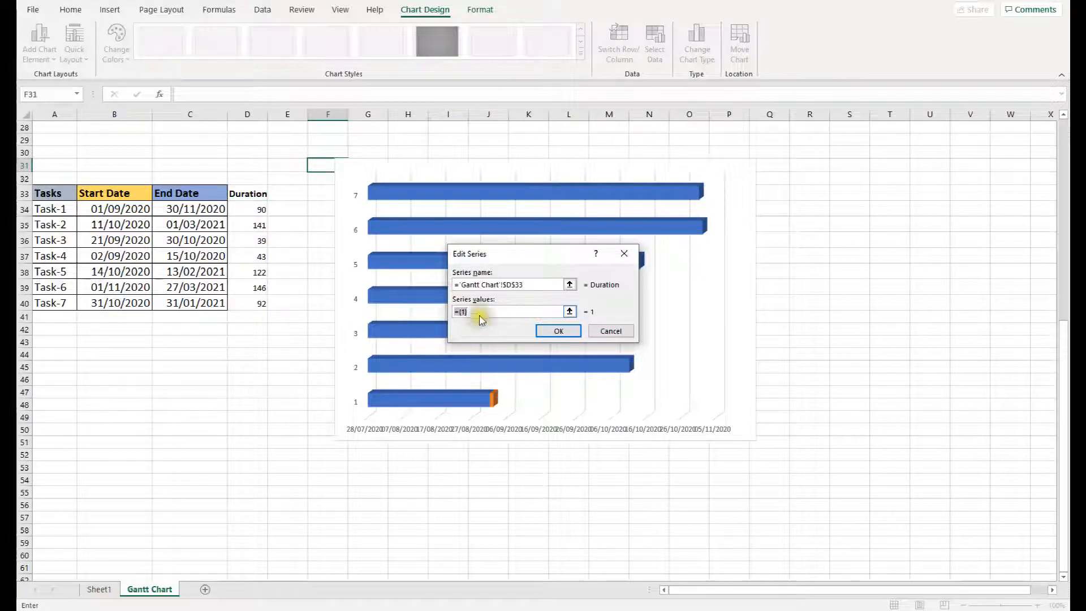
left_click_drag(252, 209, 252, 306)
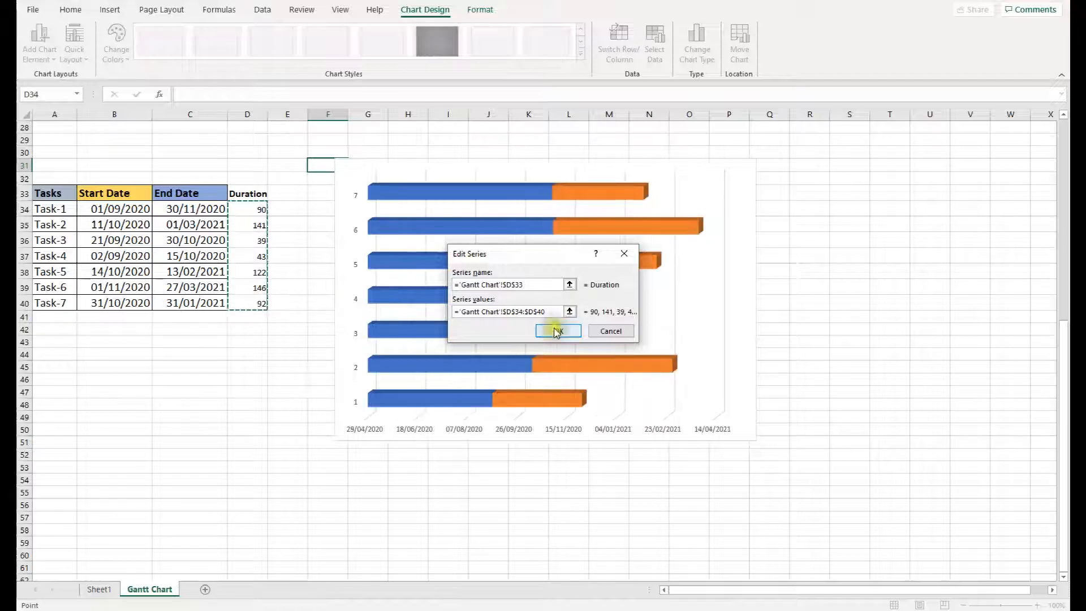
left_click(557, 332)
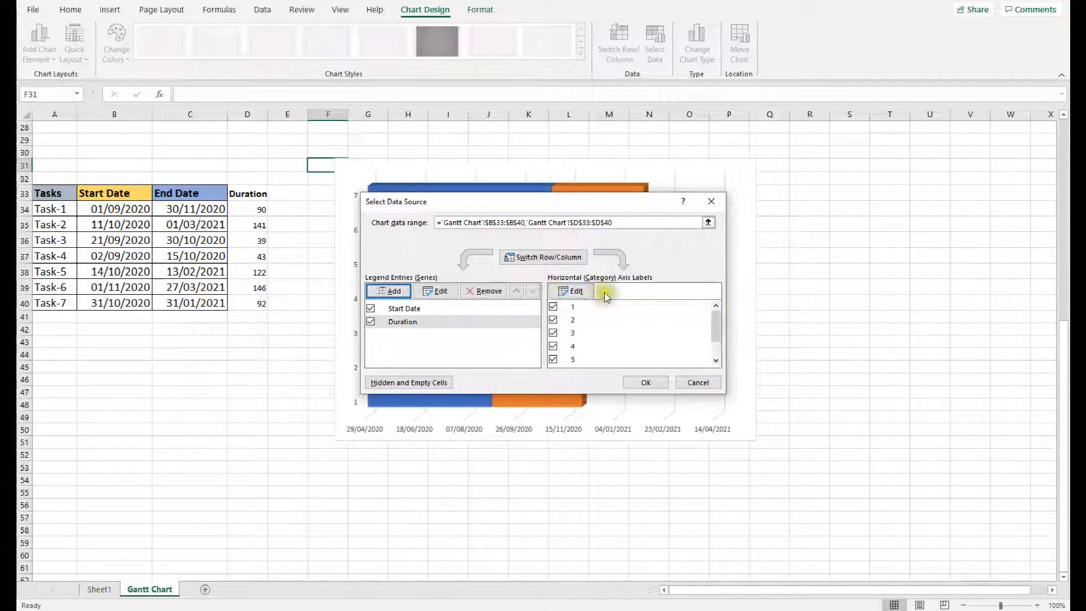
- Use the task names in A34:A40 as the chart's category axis labels and apply the data source changes
left_click(577, 293)
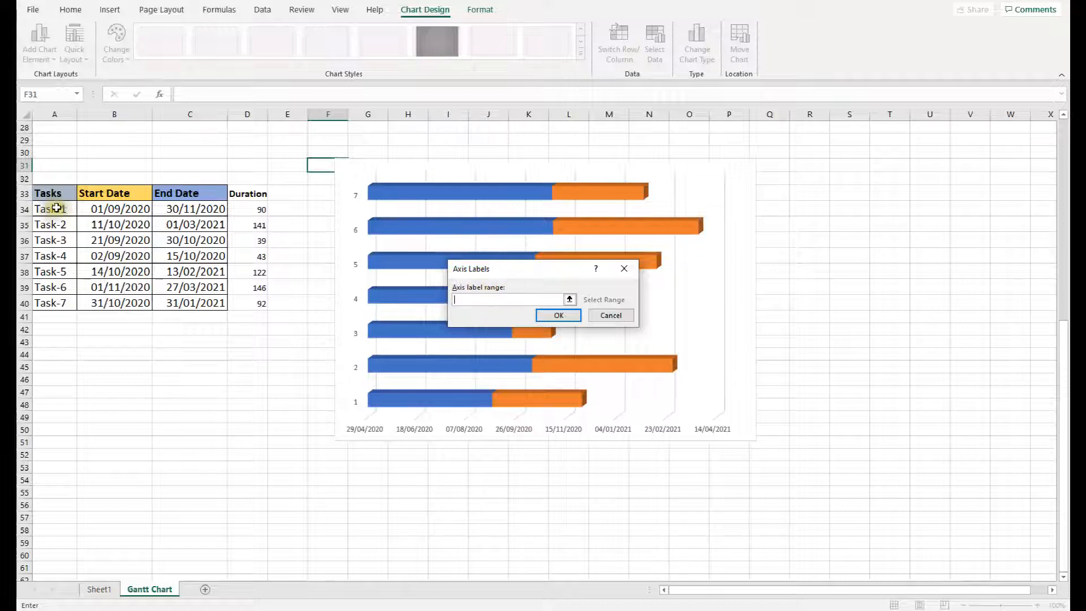
left_click_drag(50, 208, 53, 303)
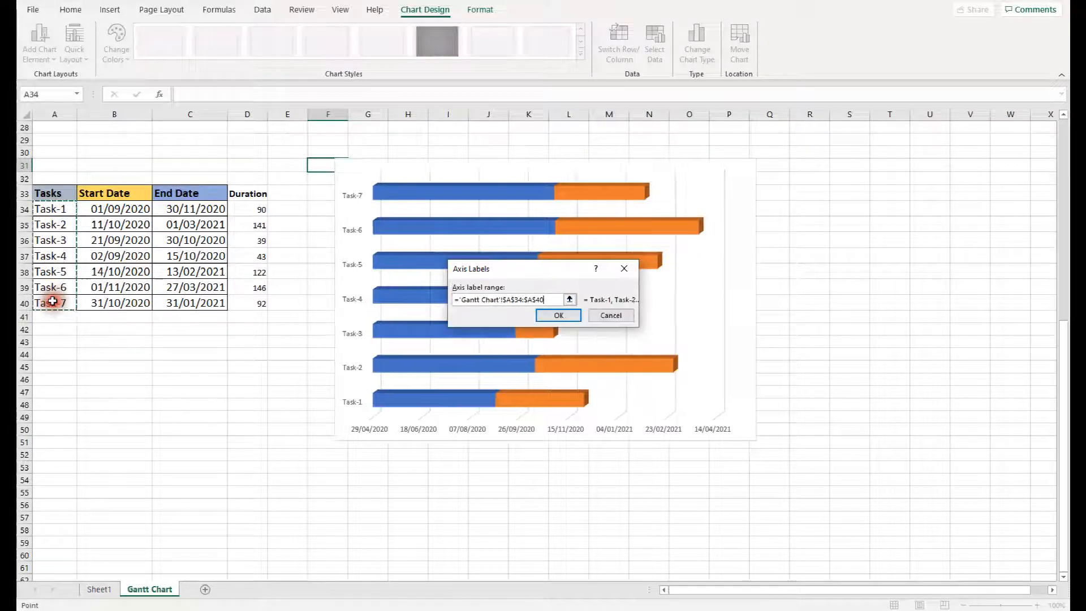
left_click(552, 316)
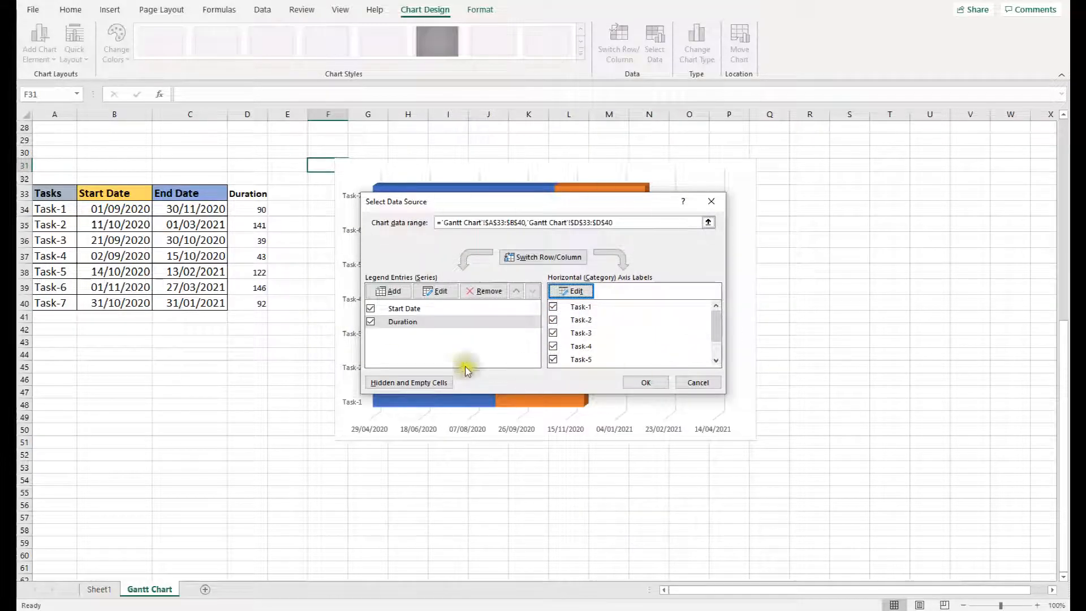
left_click(646, 383)
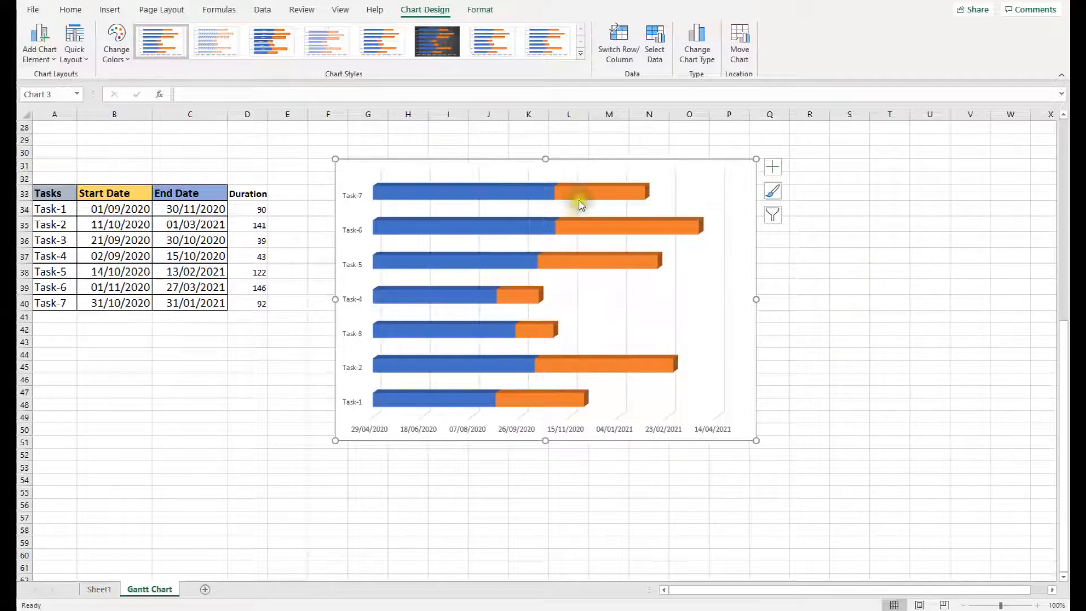
- Format the blue Start Date series with no fill so that only the Duration bars show
mouse_move(619, 180)
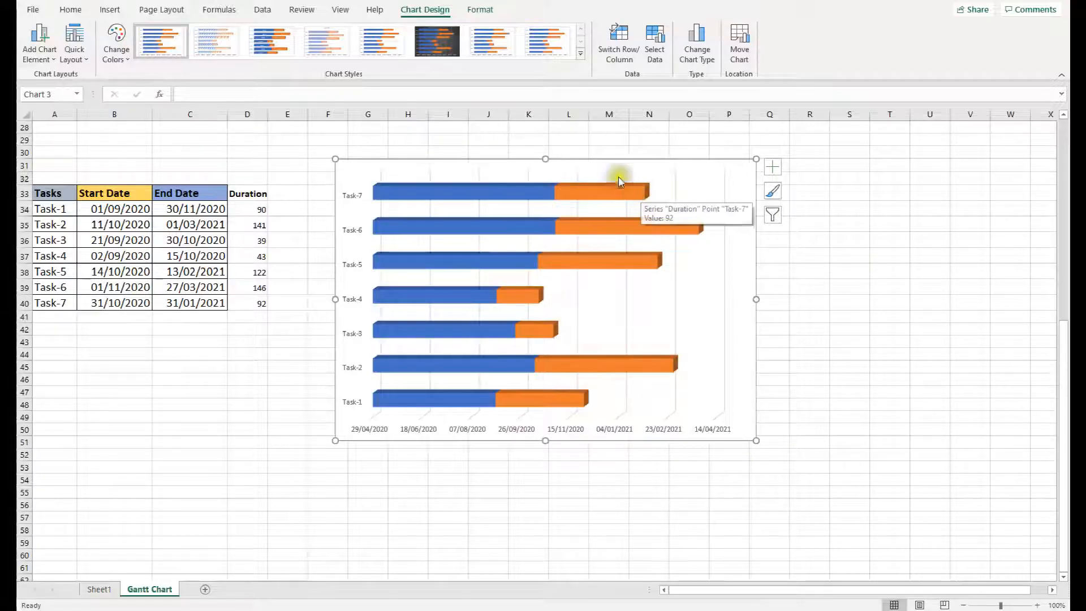
left_click(453, 194)
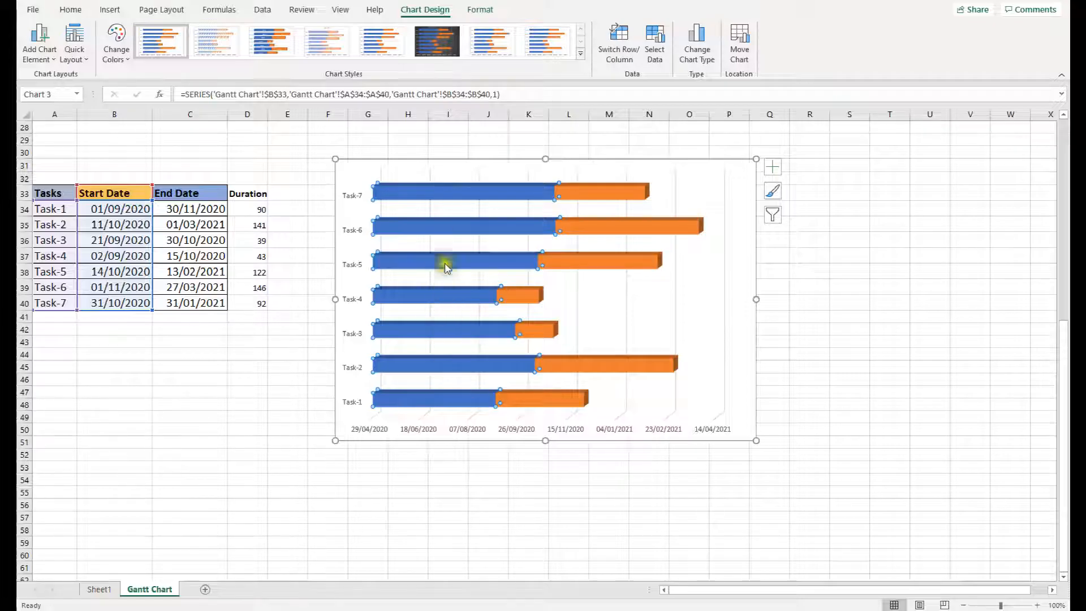
mouse_move(449, 193)
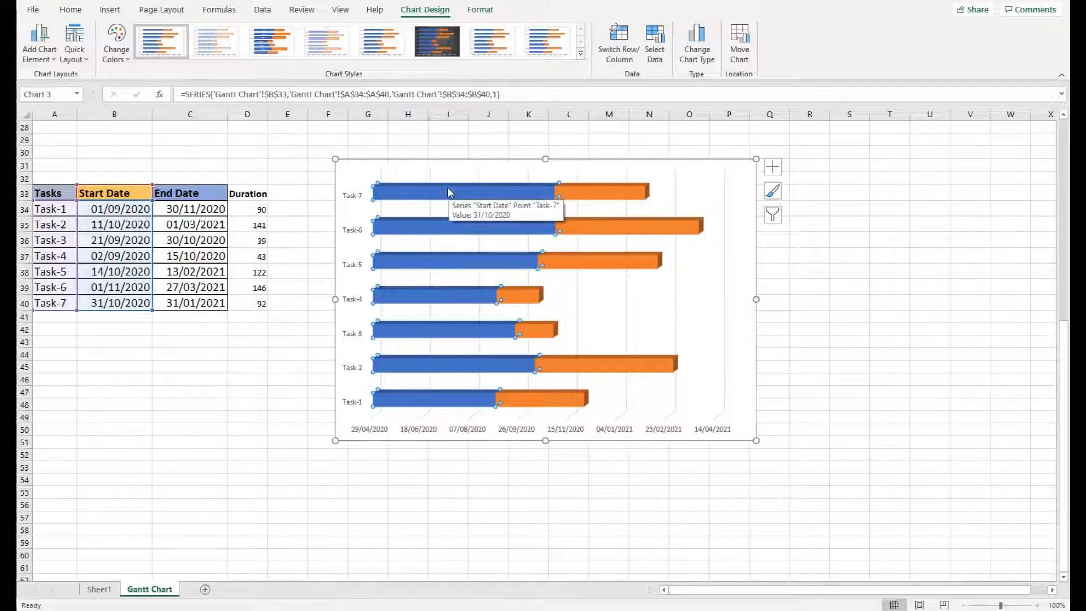
right_click(450, 193)
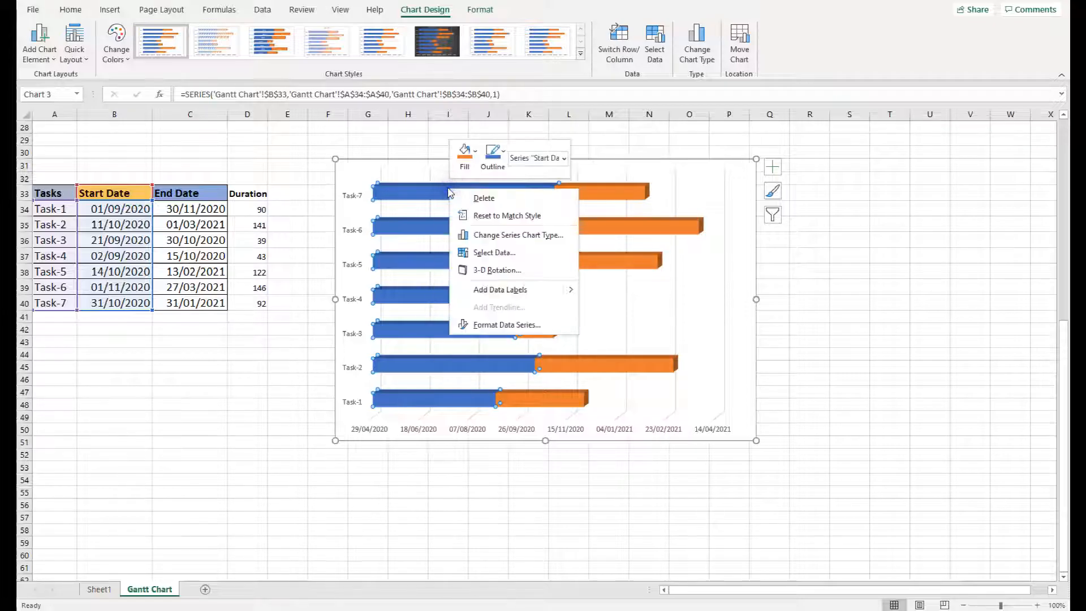
left_click(516, 326)
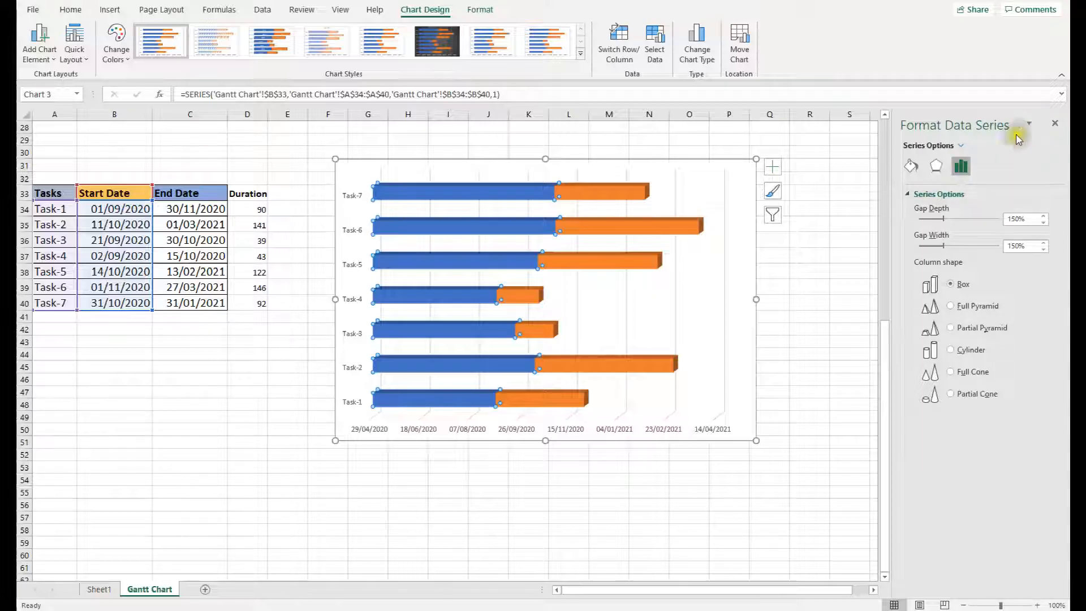
left_click(912, 167)
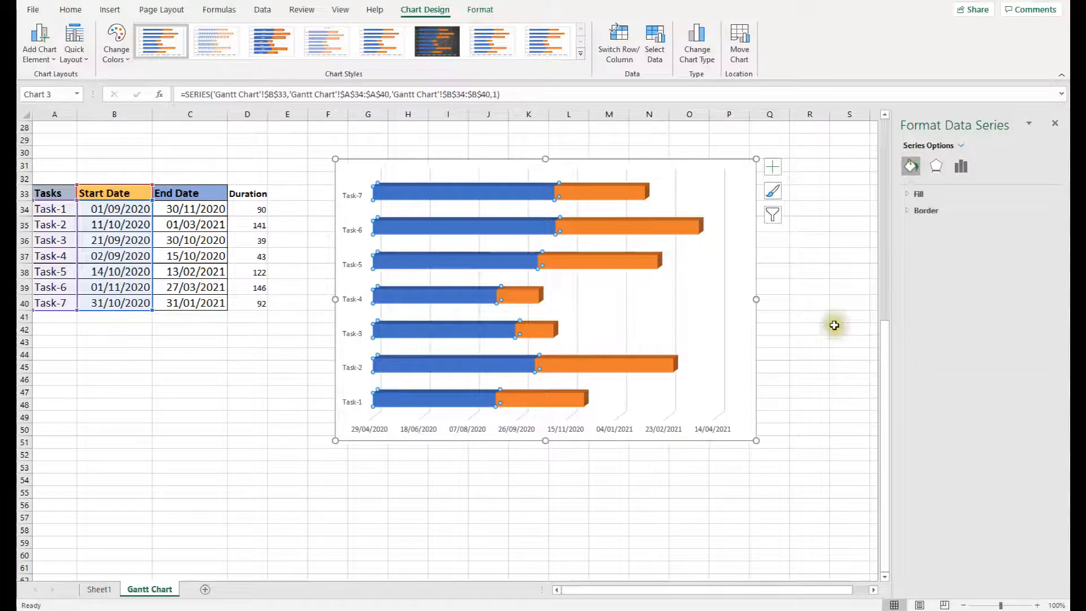
left_click(917, 194)
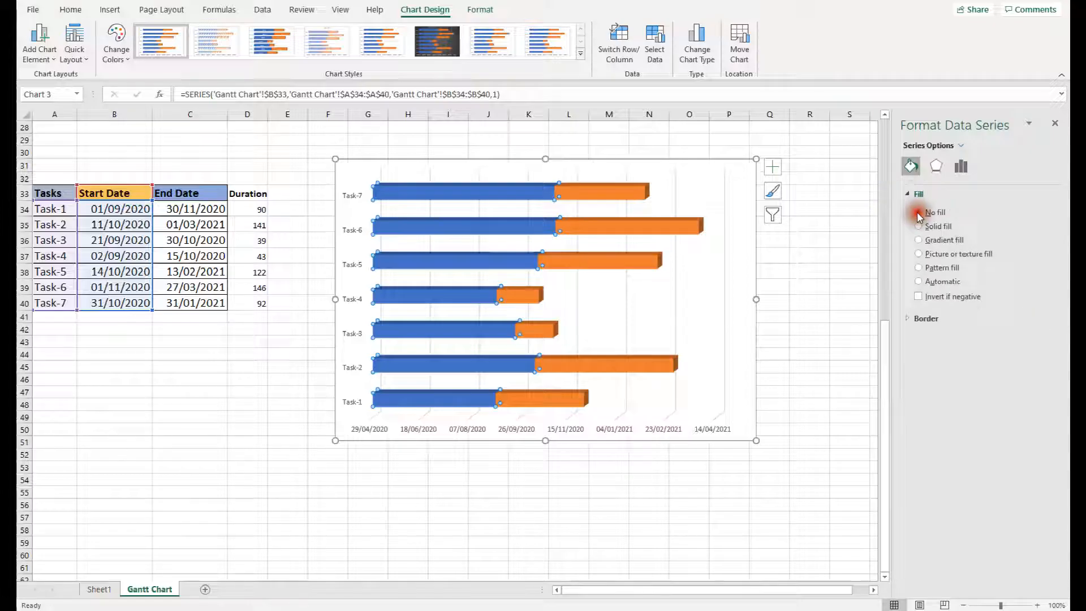
left_click(918, 214)
left_click(1056, 127)
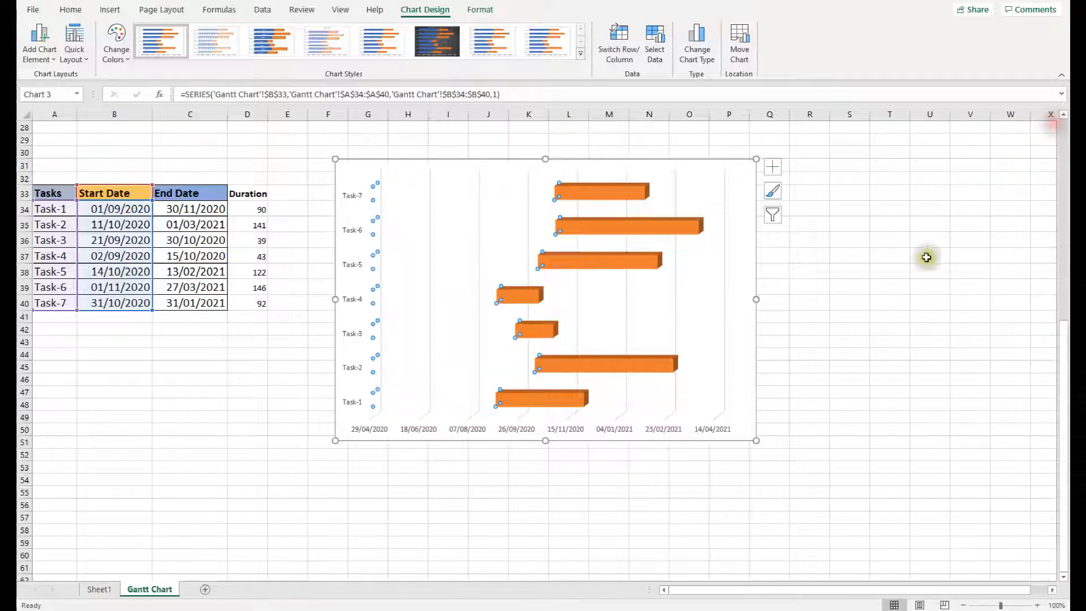
left_click(900, 301)
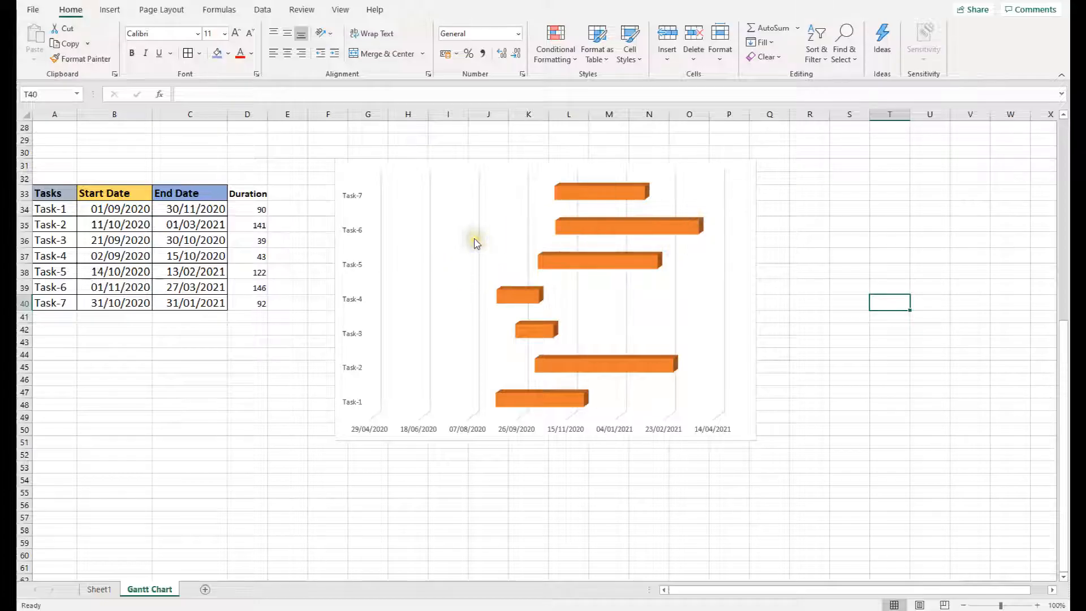
- Set the chart's vertical task axis to show its categories in reverse order
left_click(350, 201)
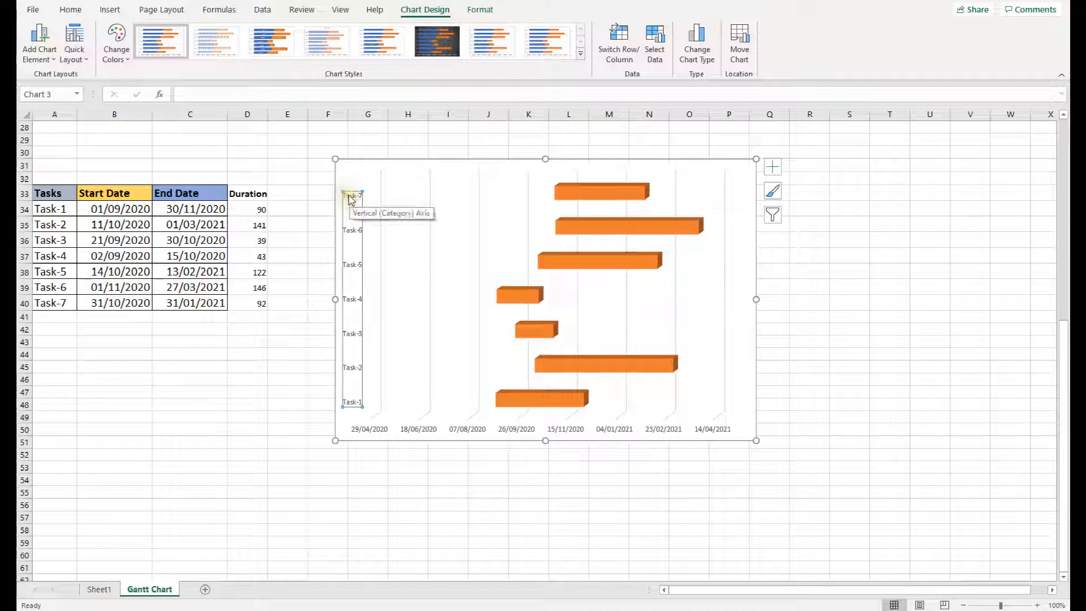
right_click(349, 203)
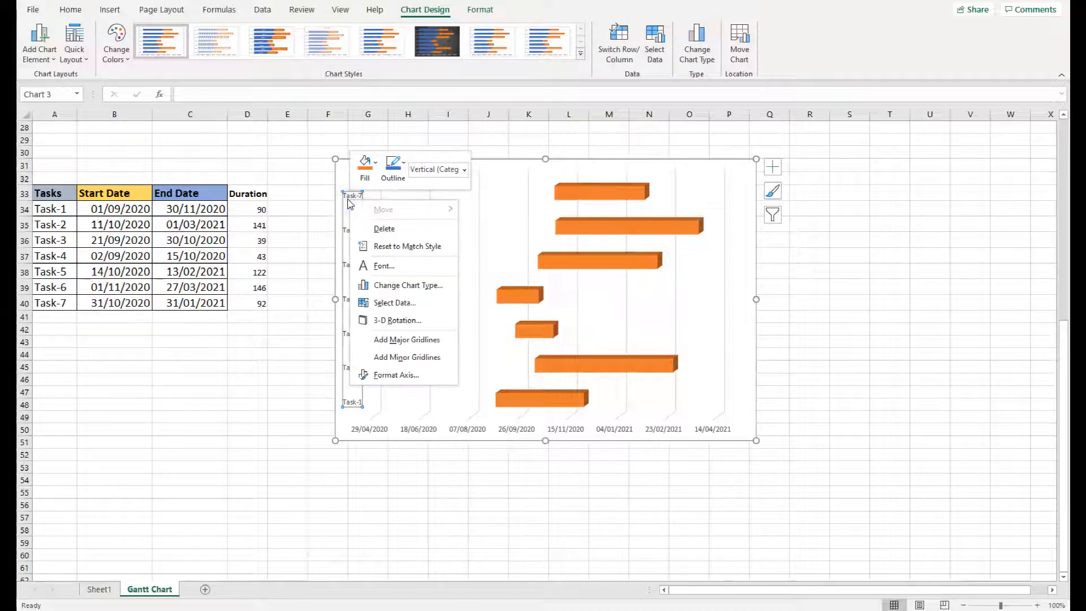
left_click(414, 373)
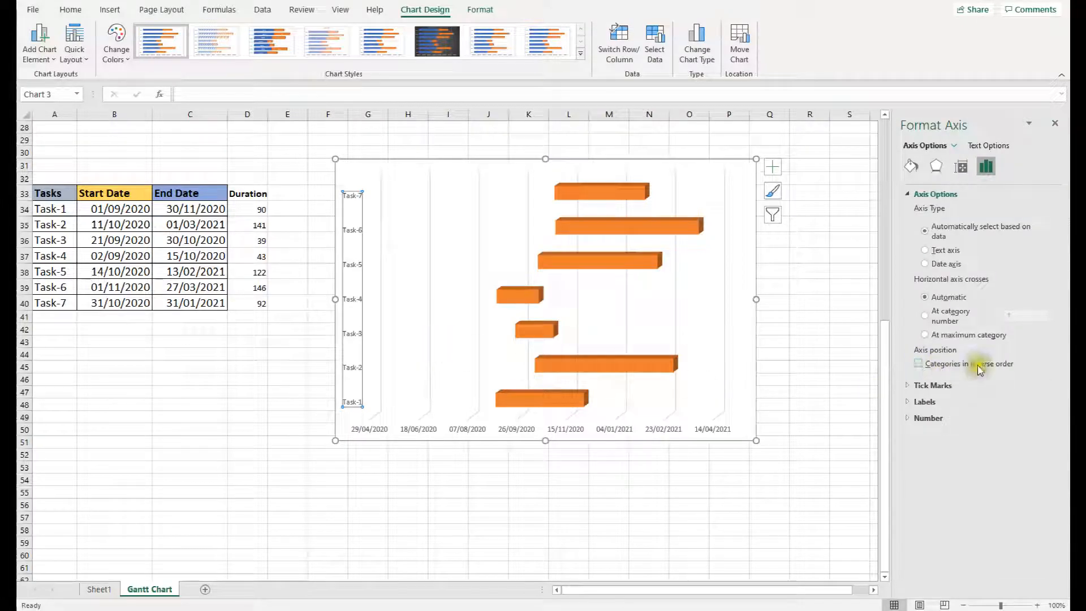
left_click(919, 365)
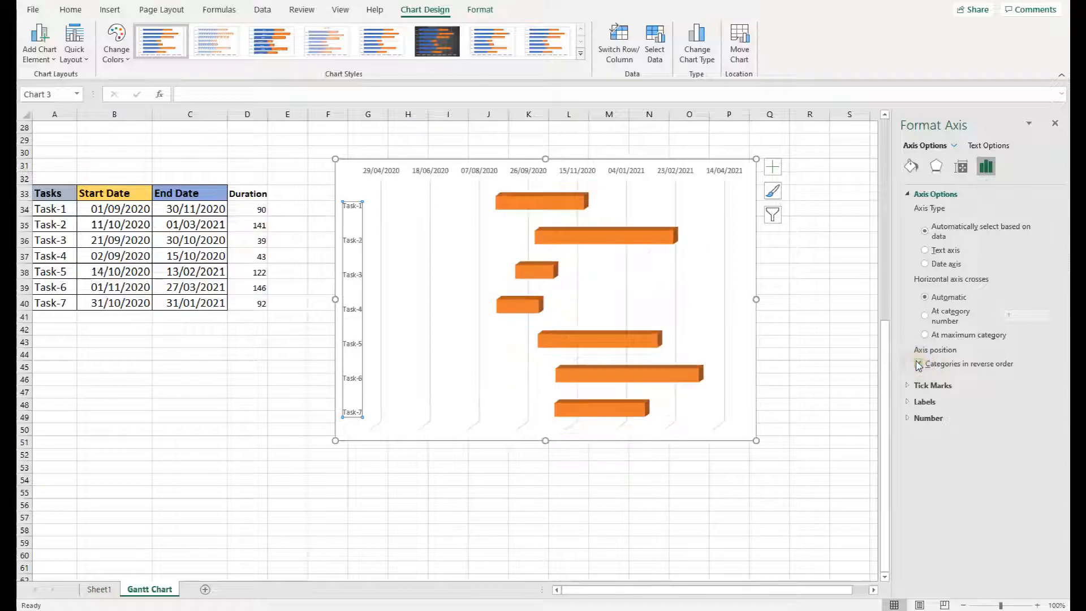
left_click(1057, 121)
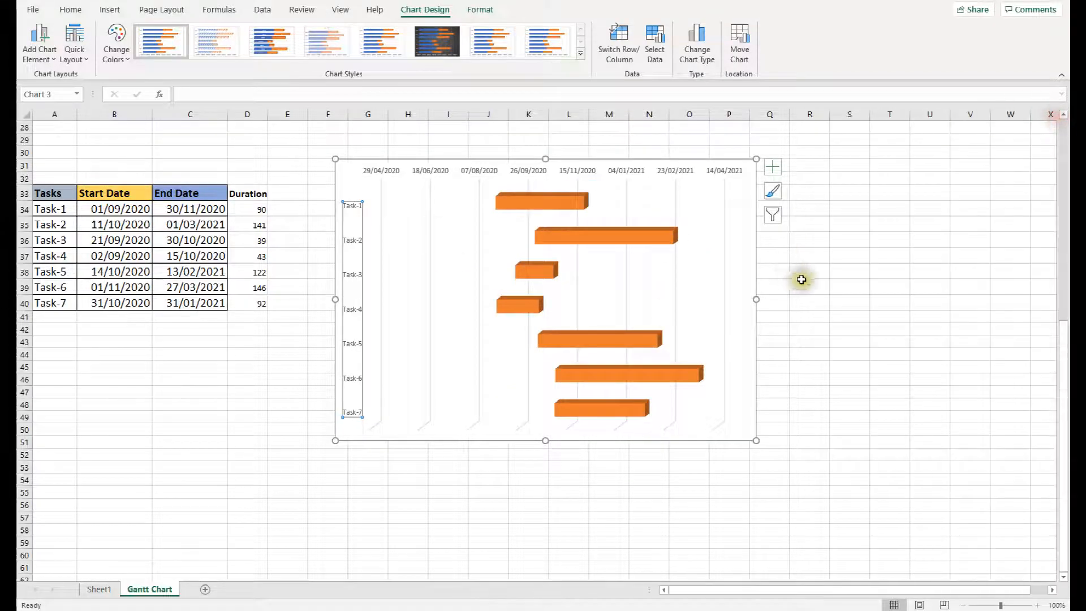
left_click(857, 286)
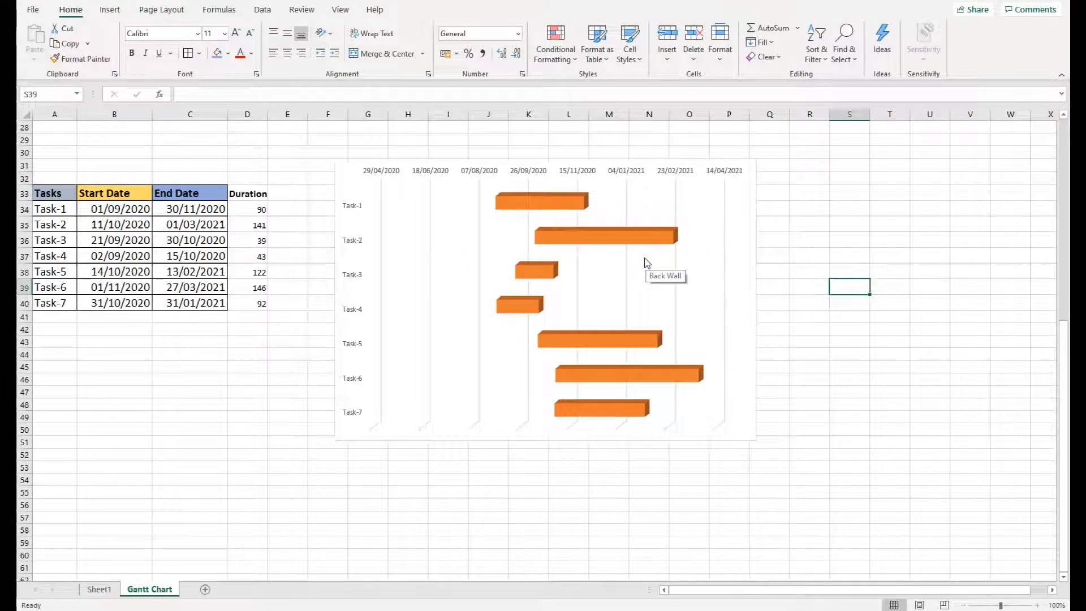
- Copy Task-1's start date from B34 into the empty cell B45 below the table
mouse_move(503, 234)
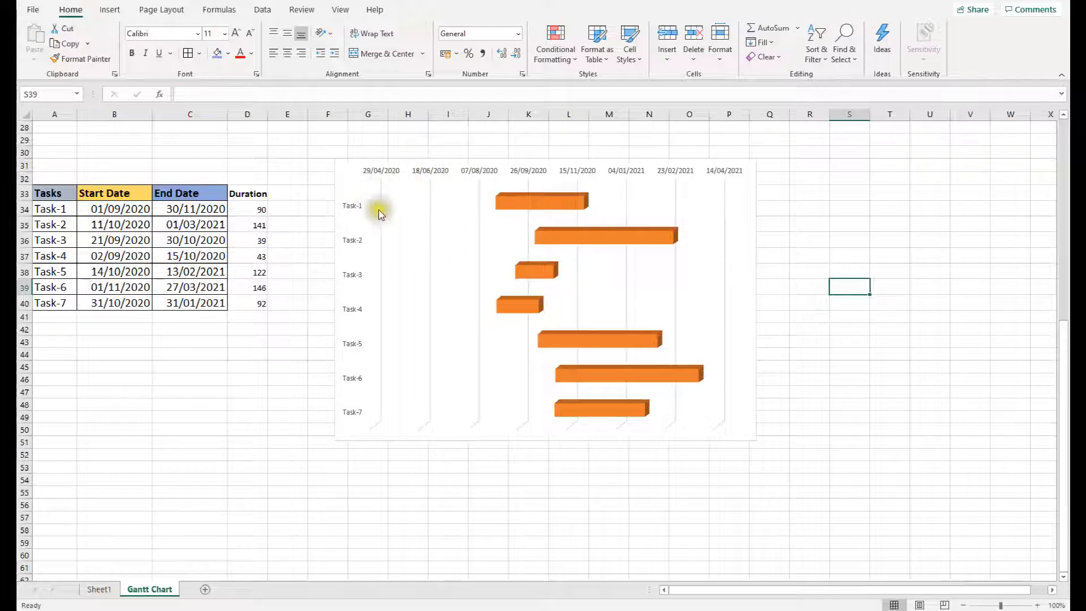
mouse_move(401, 203)
left_click(108, 214)
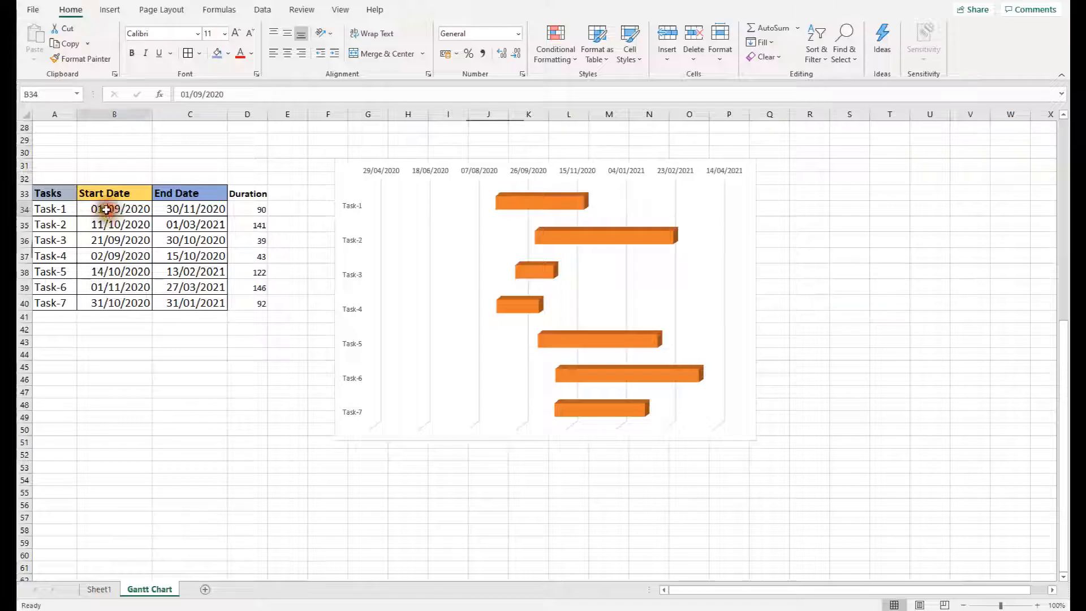
key("ctrl+c")
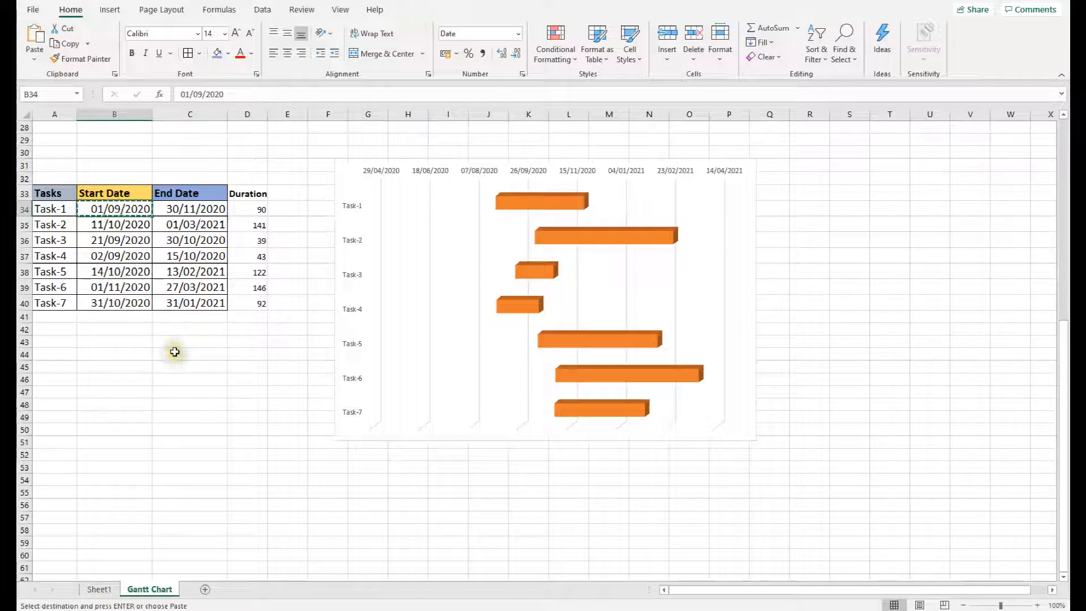
left_click(136, 365)
key("ctrl+v")
left_click(237, 419)
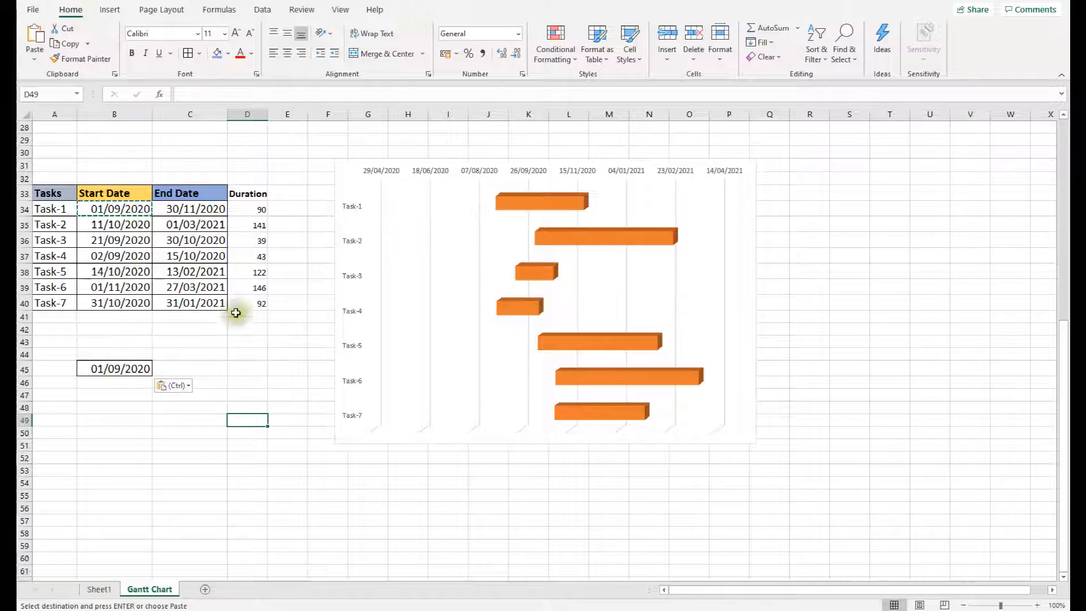
- Check the minimum and maximum bounds in the format options of the chart's date axis
left_click(425, 173)
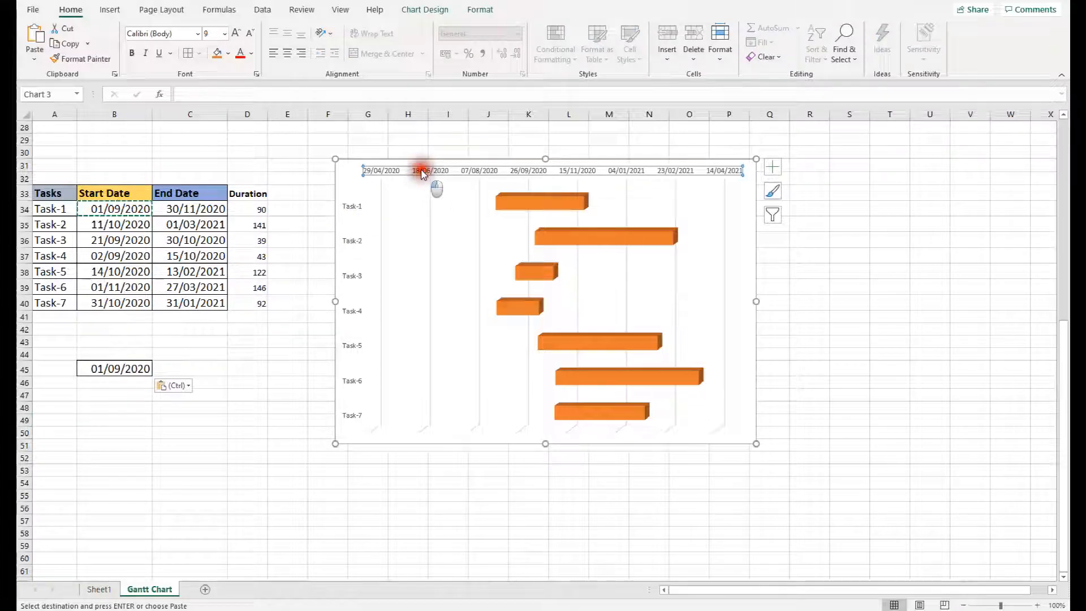
double_click(421, 169)
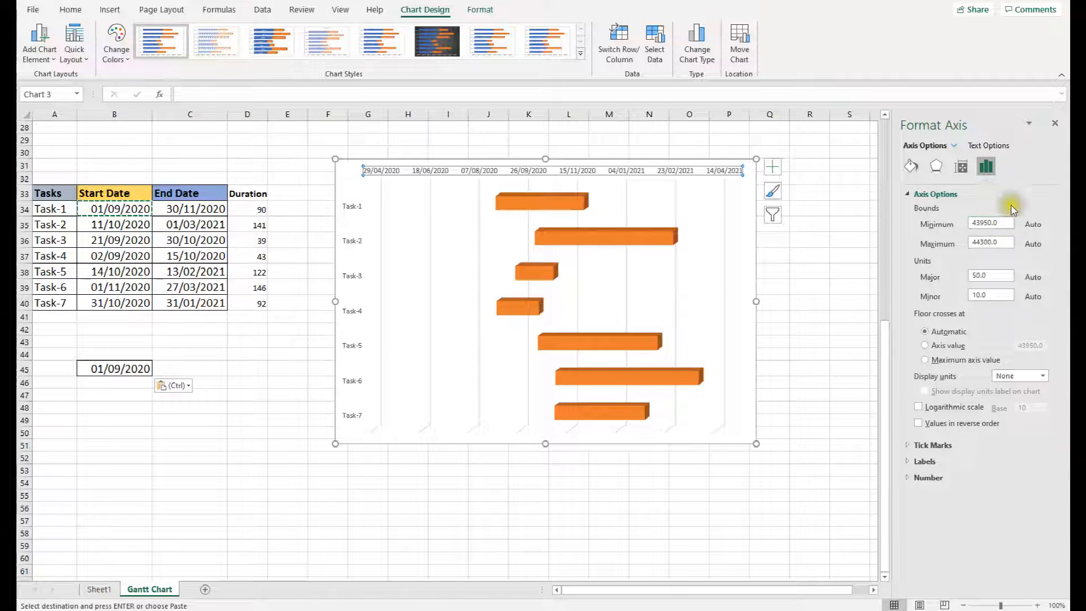
left_click(1056, 125)
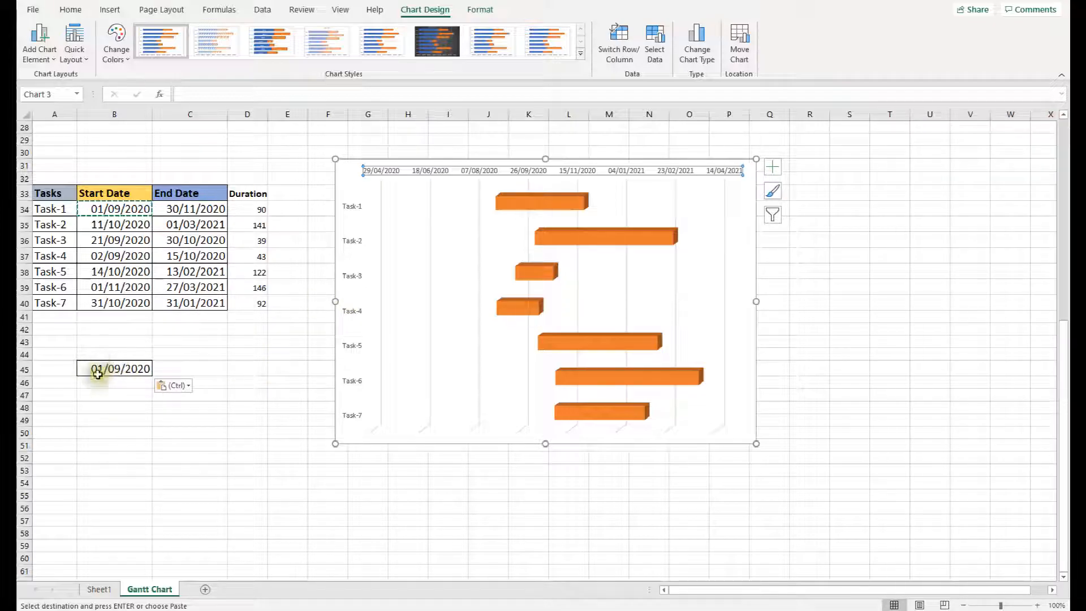
left_click(208, 350)
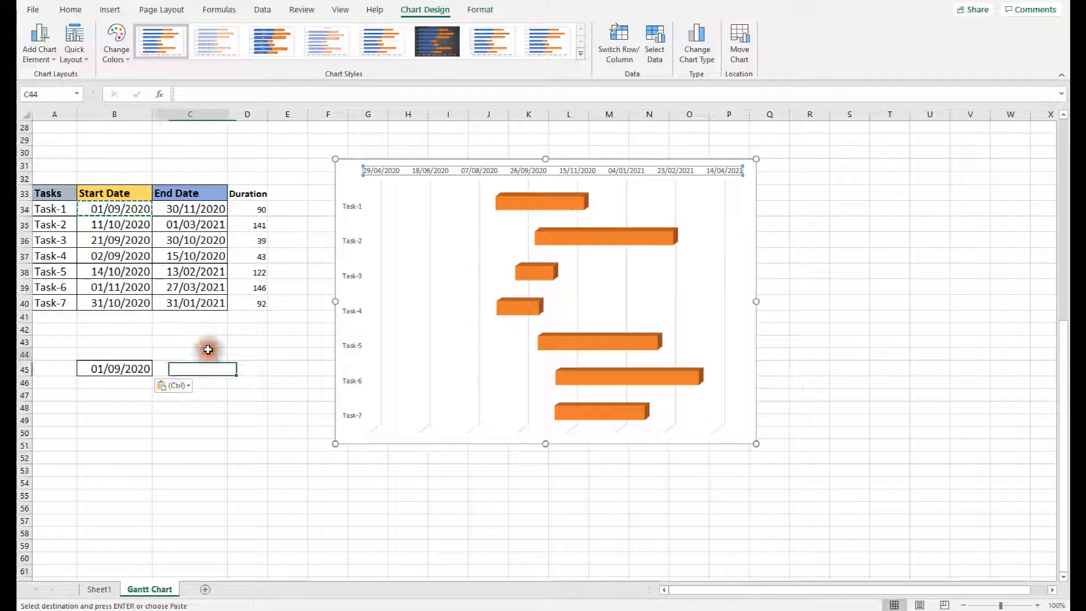
- Change the date in B45 to the Number format and copy the cell
left_click(98, 368)
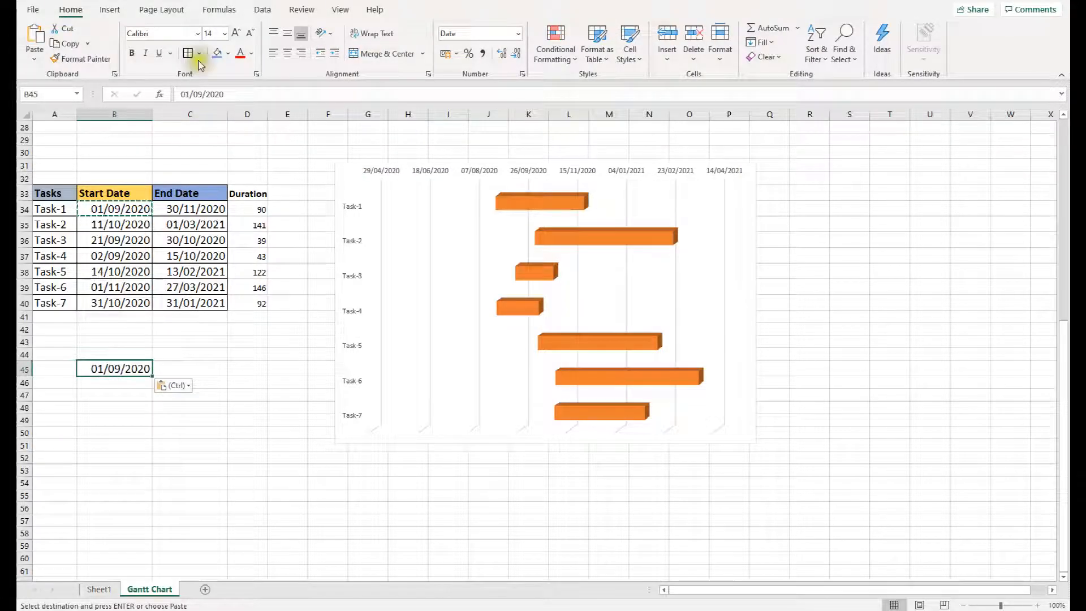
left_click(519, 35)
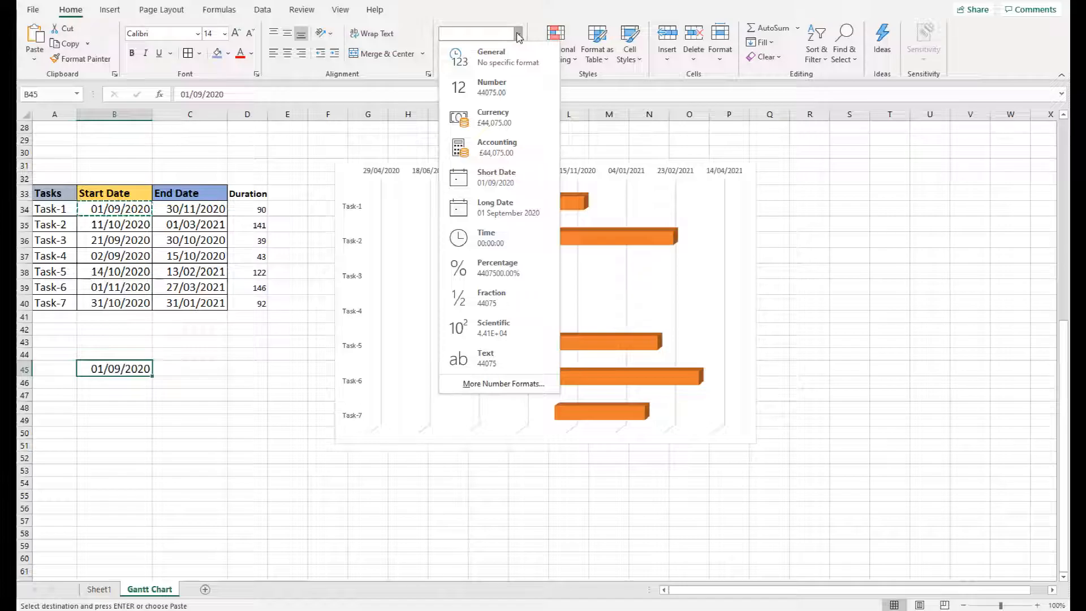
left_click(511, 89)
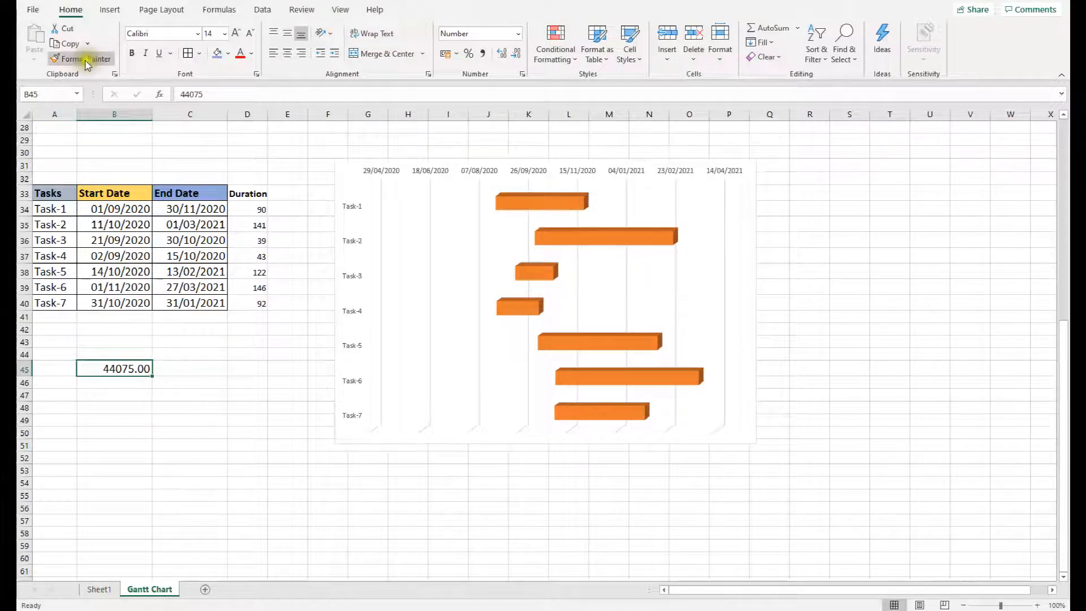
left_click(61, 45)
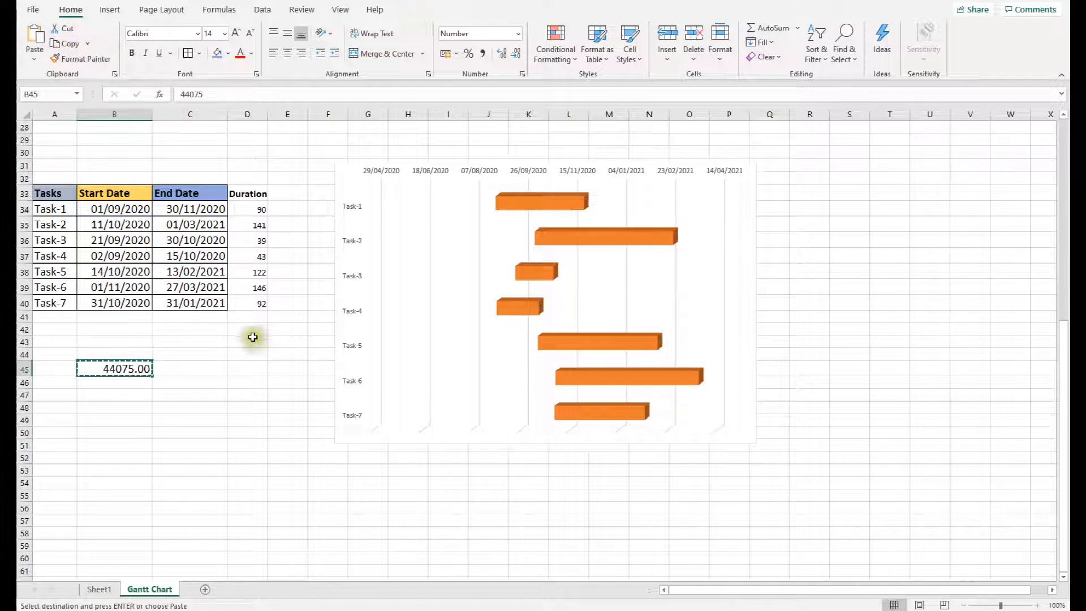
- Set the minimum bound of the chart's date axis to the copied value 44075.00 and close the axis formatting options
left_click(442, 170)
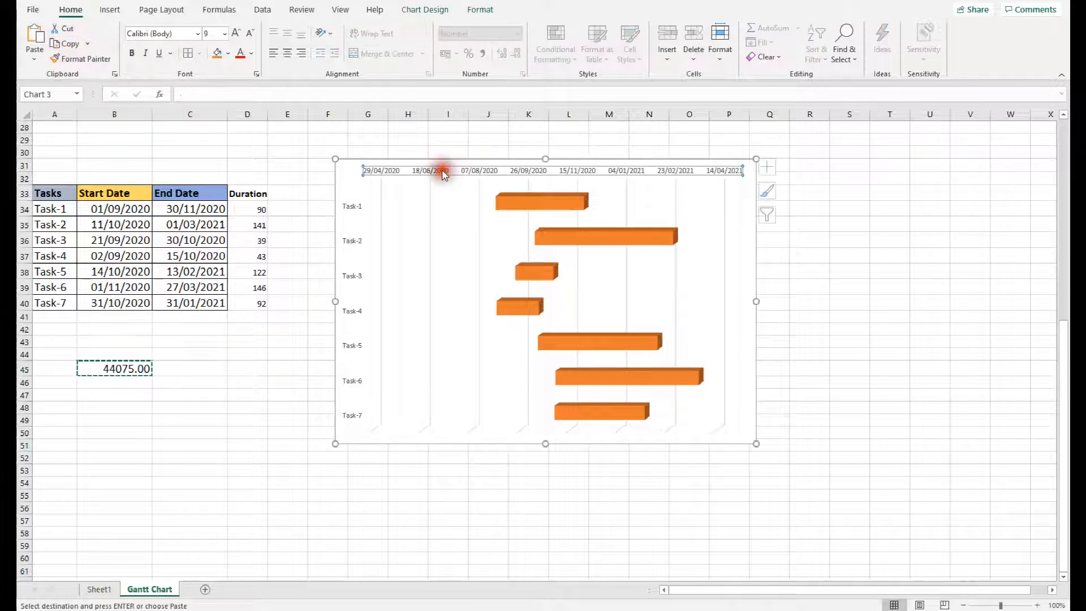
double_click(443, 171)
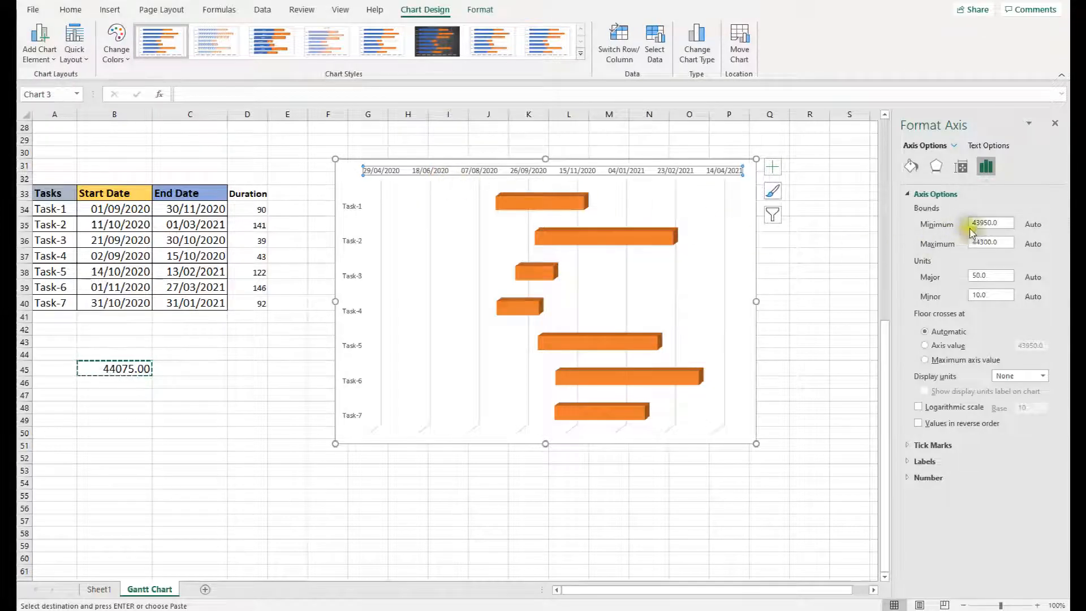
left_click(989, 224)
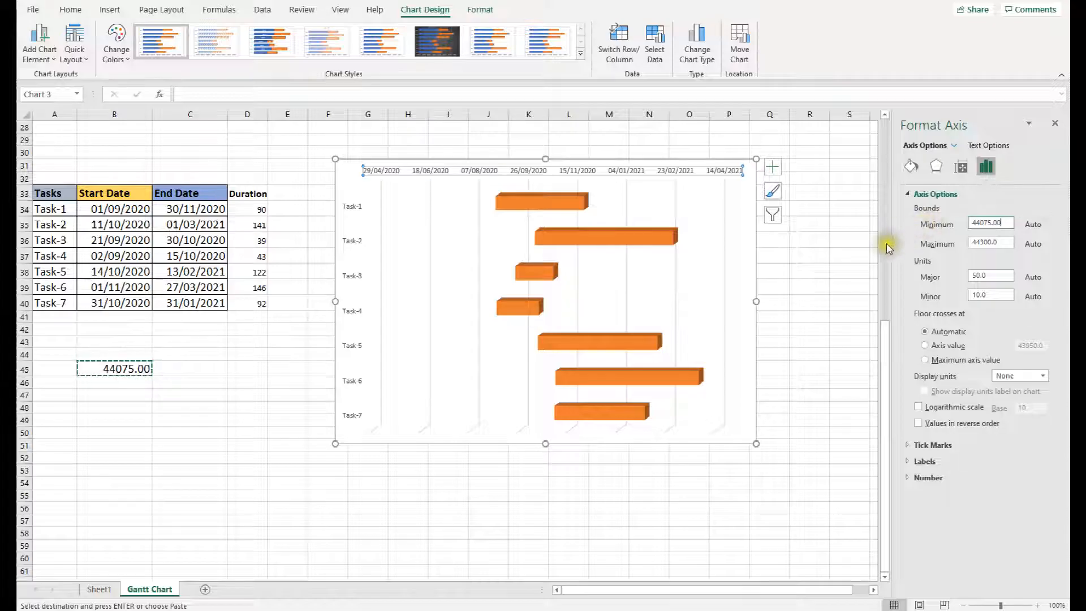
key("Return")
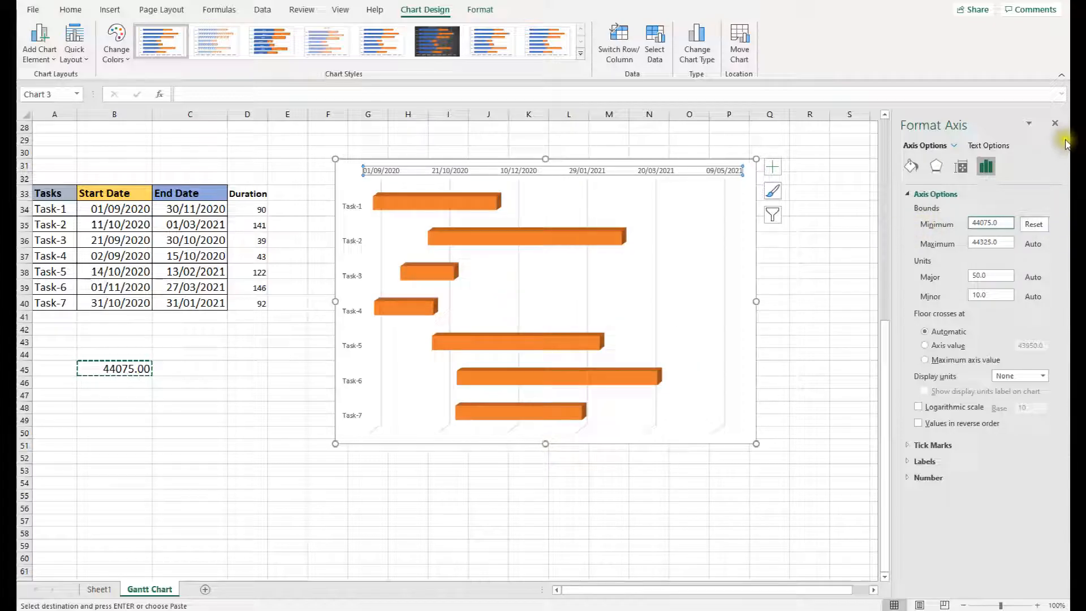
left_click(1056, 123)
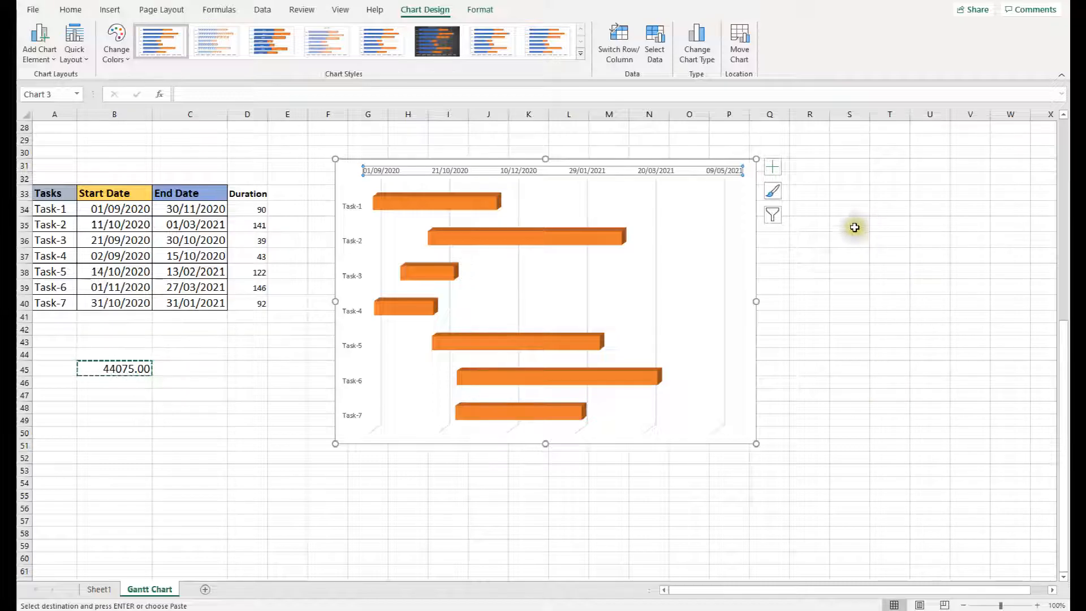
left_click(827, 271)
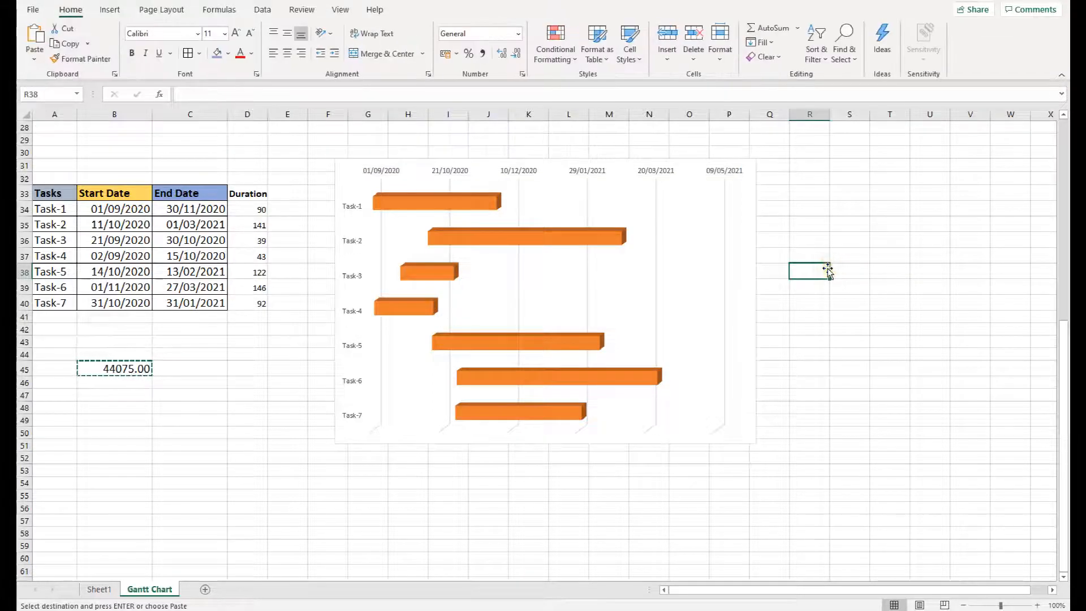
- Add axis titles to the chart and change the title above the date axis to "Gantt Chart"
left_click(747, 189)
left_click(773, 163)
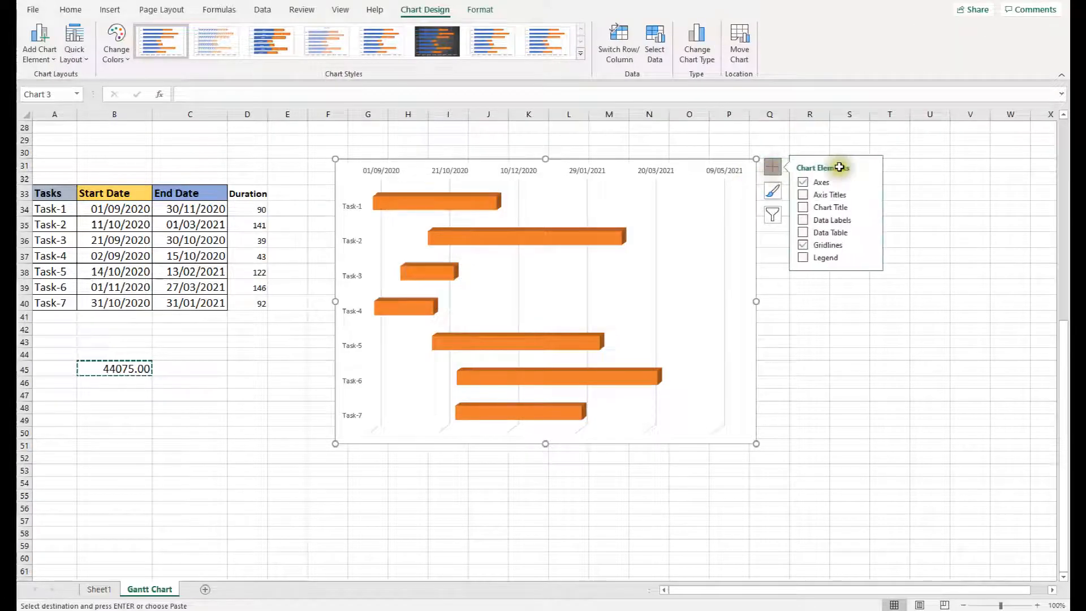
left_click(804, 196)
triple_click(554, 177)
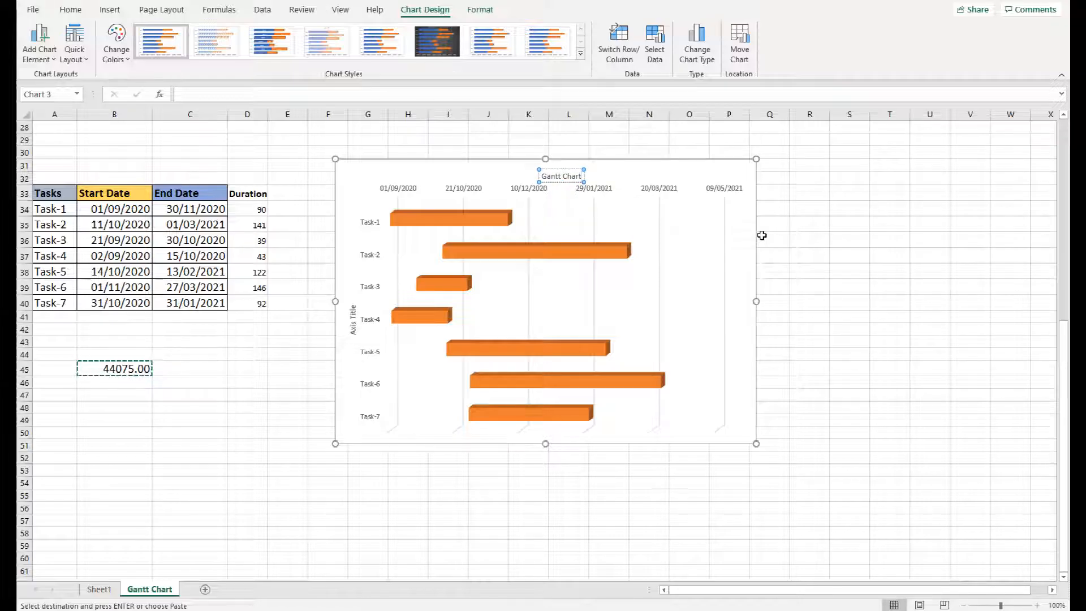
left_click(823, 173)
- Add a data table with no legend keys to the chart
left_click(732, 165)
left_click(767, 167)
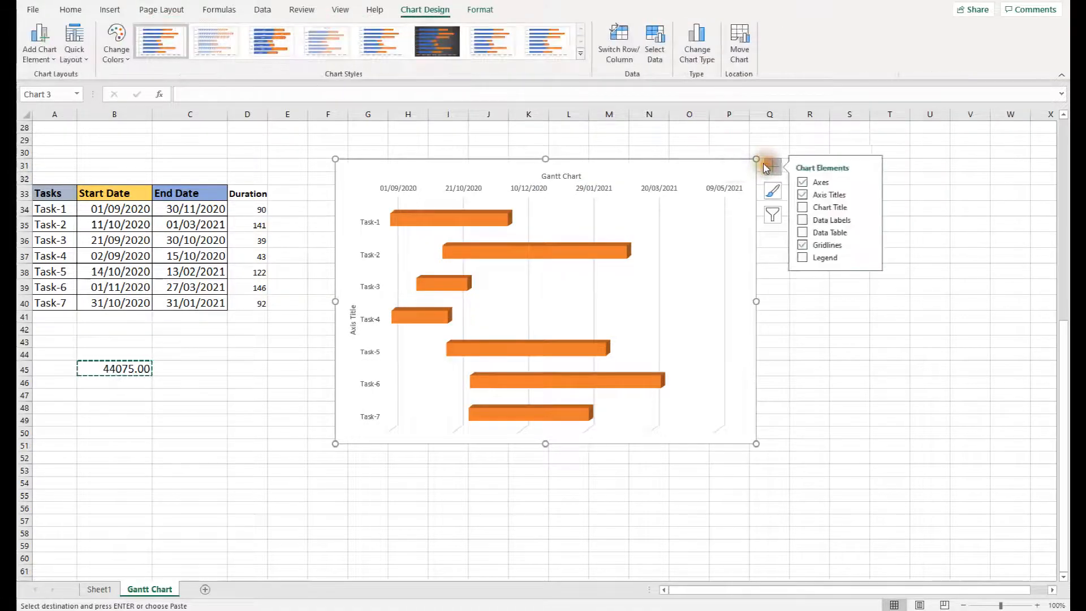
left_click(804, 233)
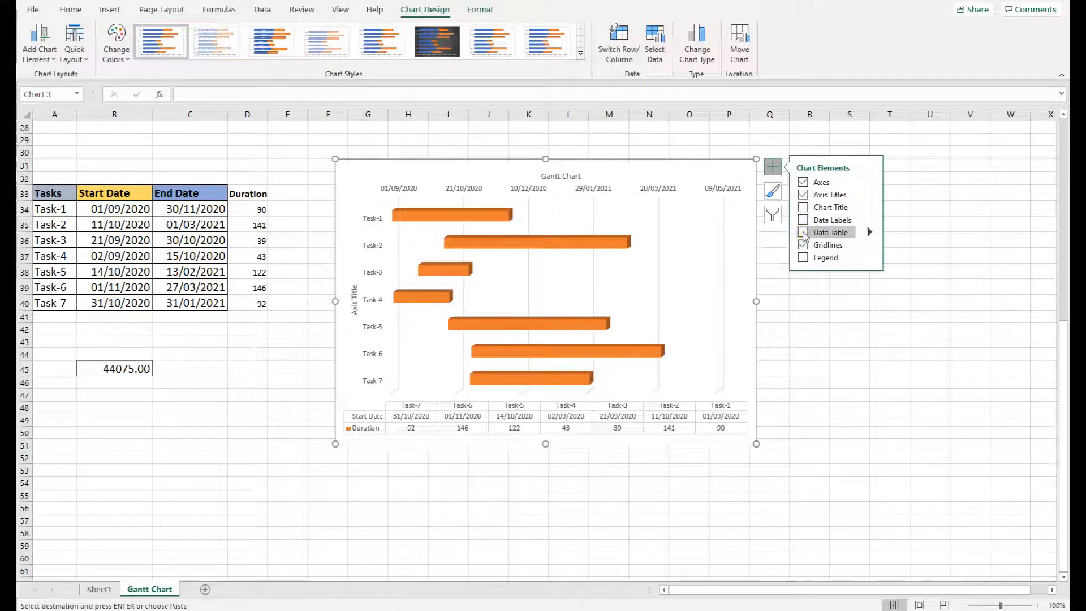
left_click(804, 232)
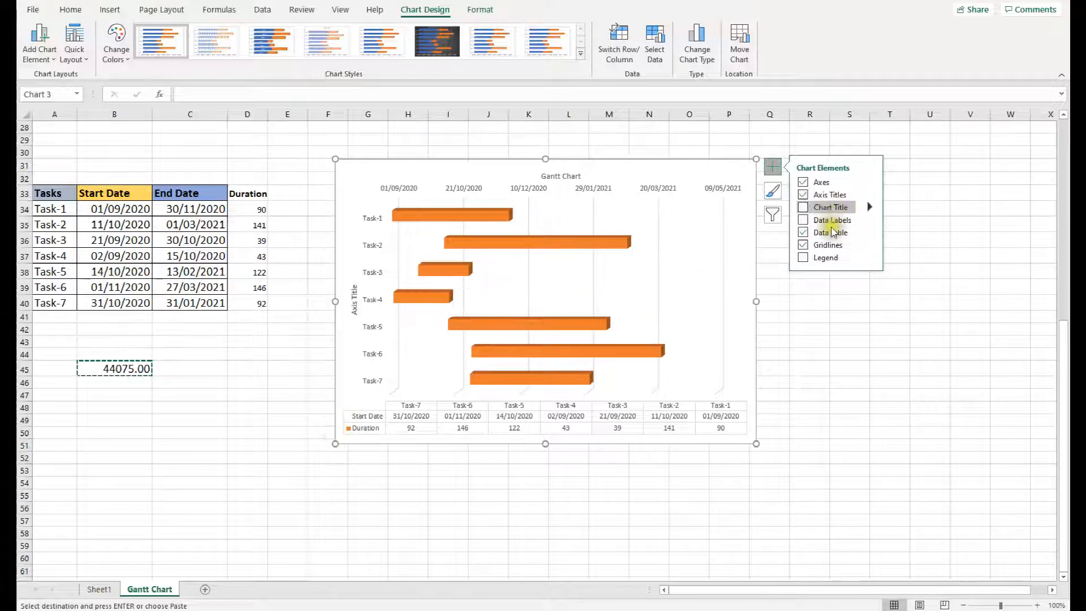
left_click(870, 232)
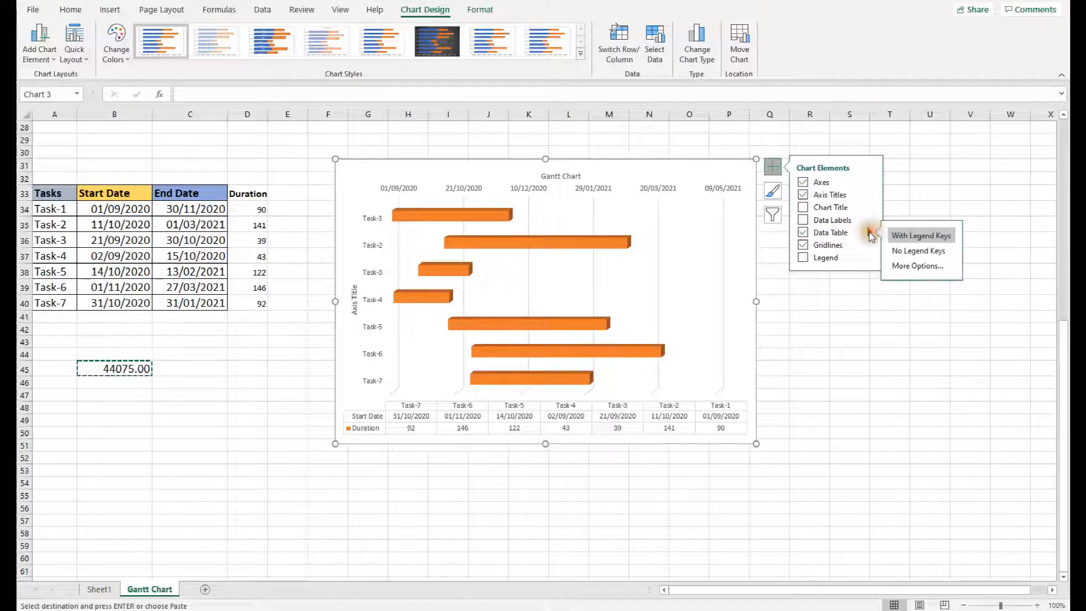
left_click(919, 251)
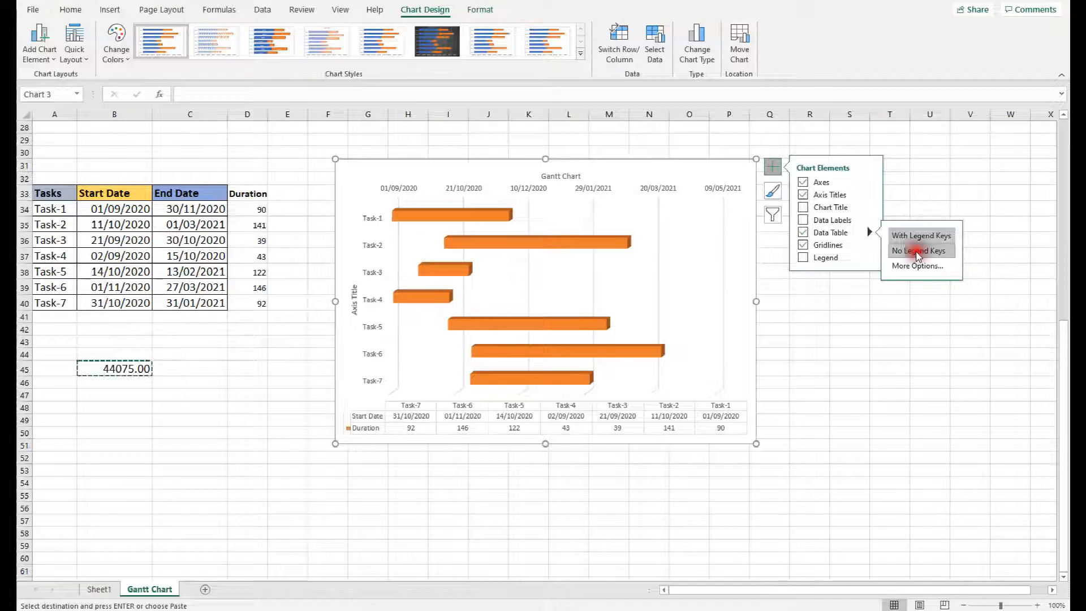
left_click(869, 380)
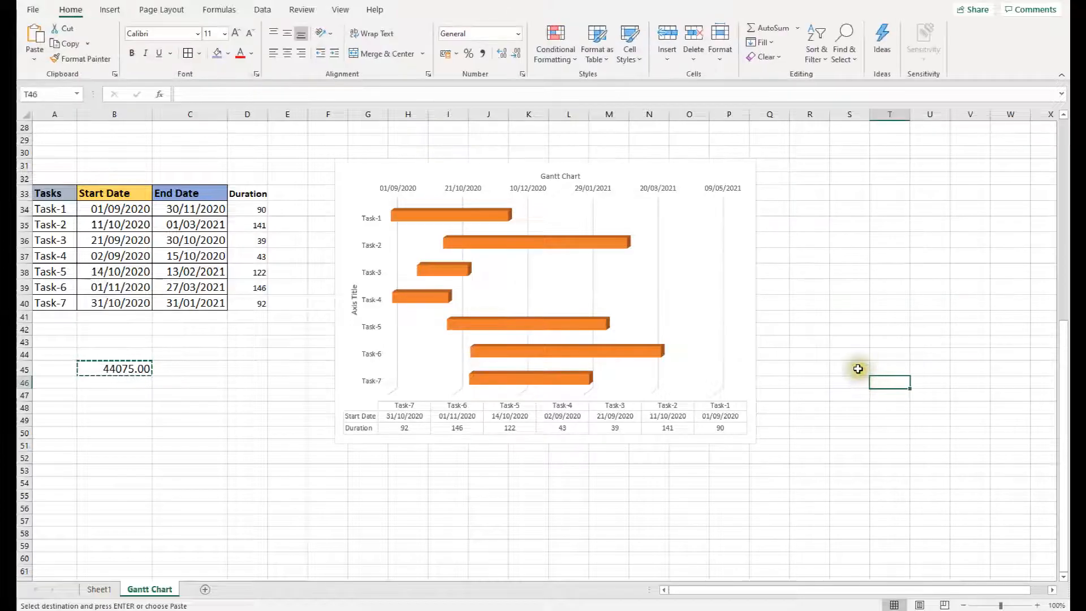
- Format the "Gantt Chart" title above the date axis in bold with font size 18
left_click(555, 173)
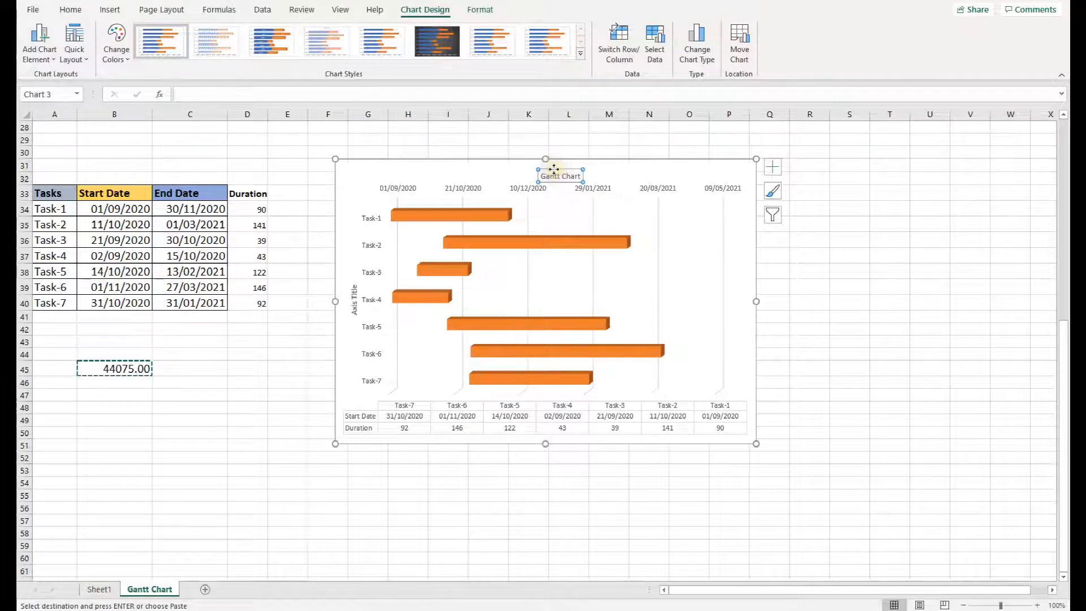
left_click(69, 10)
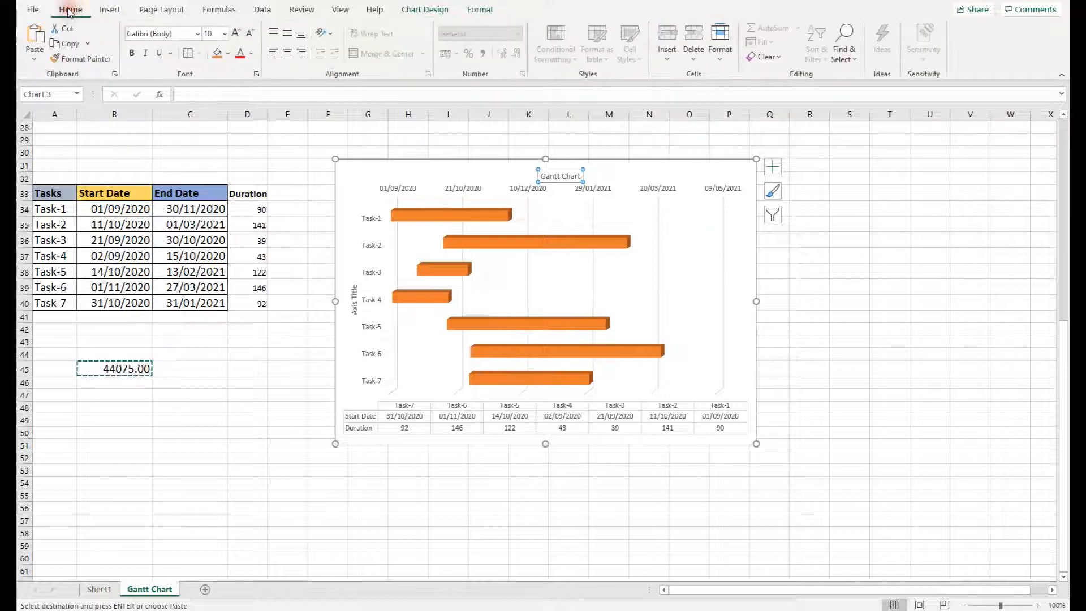
left_click(224, 34)
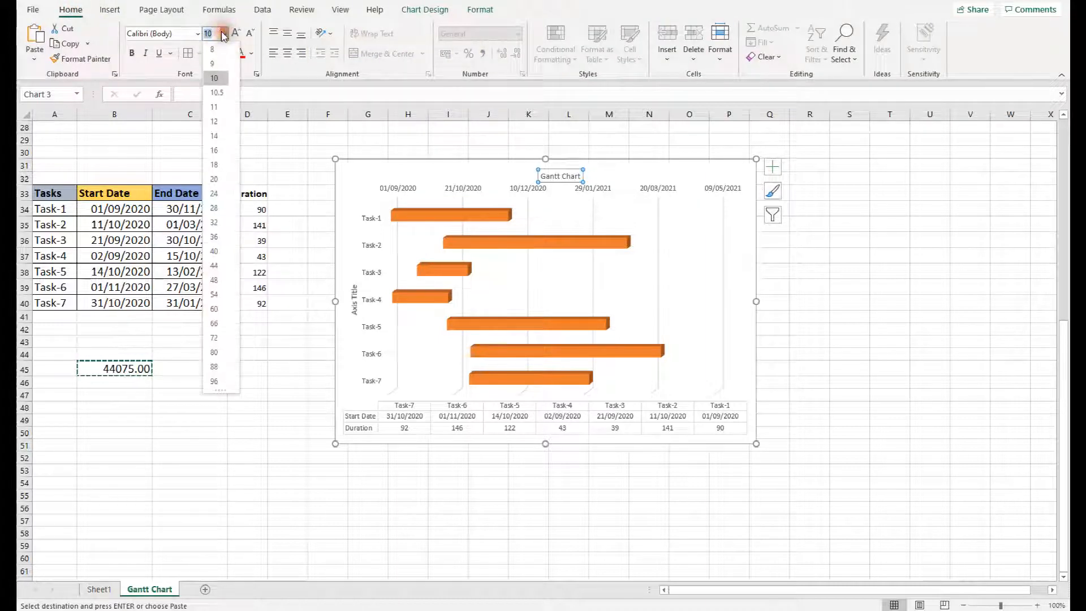
left_click(214, 164)
left_click(133, 54)
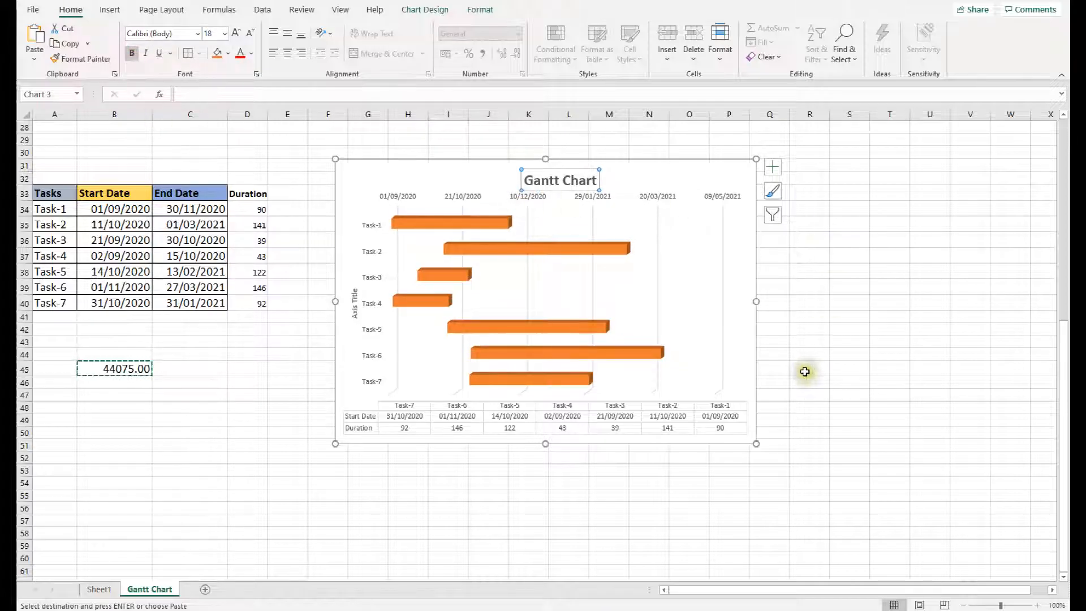
- Delete the placeholder title of the vertical axis and set the task labels' font size to 12
left_click(352, 301)
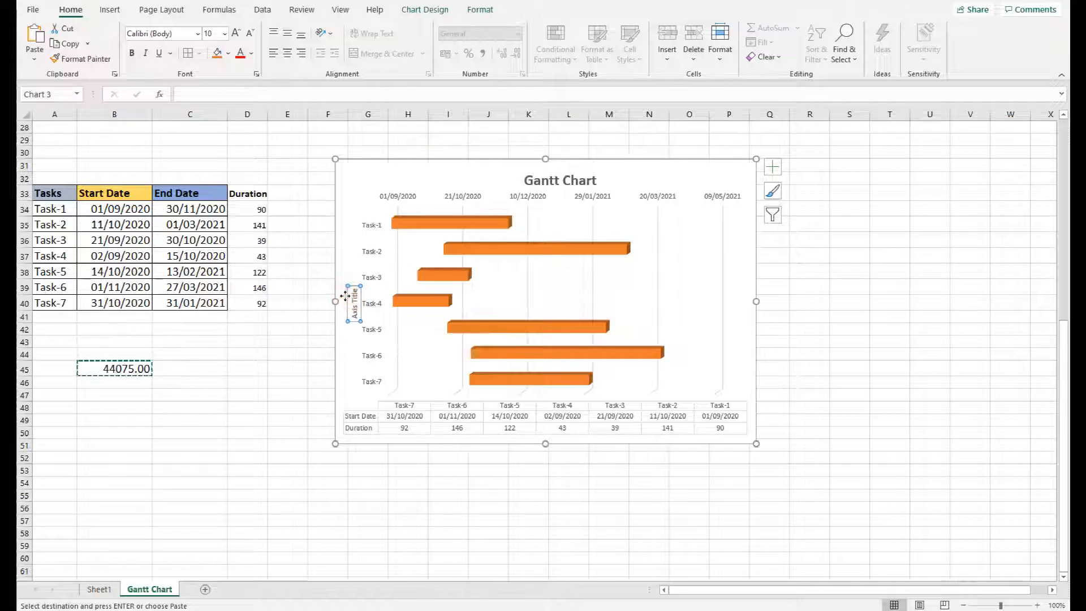
key("Delete")
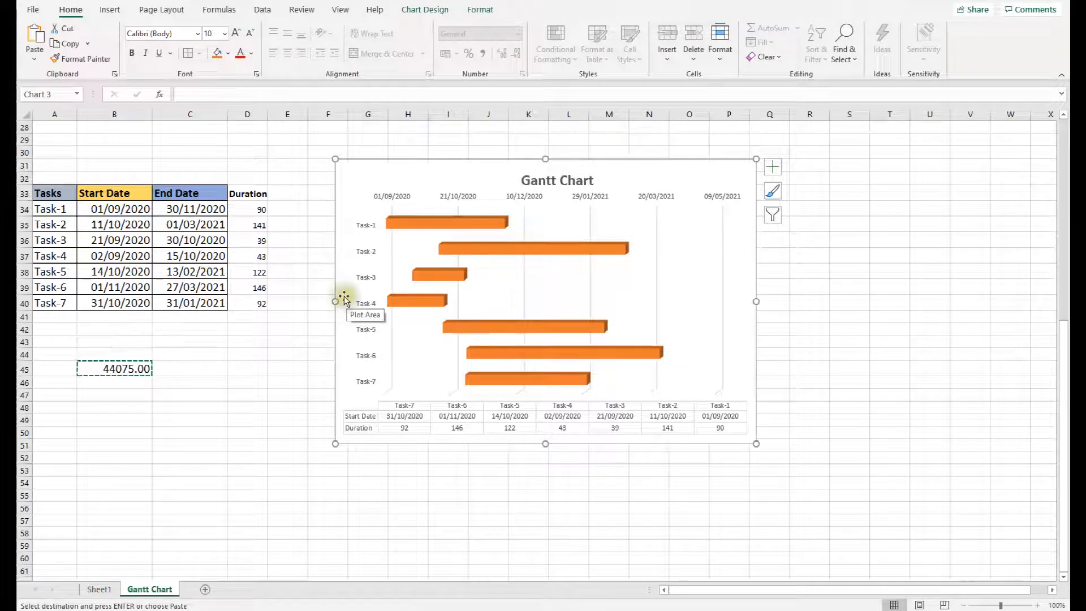
left_click(367, 249)
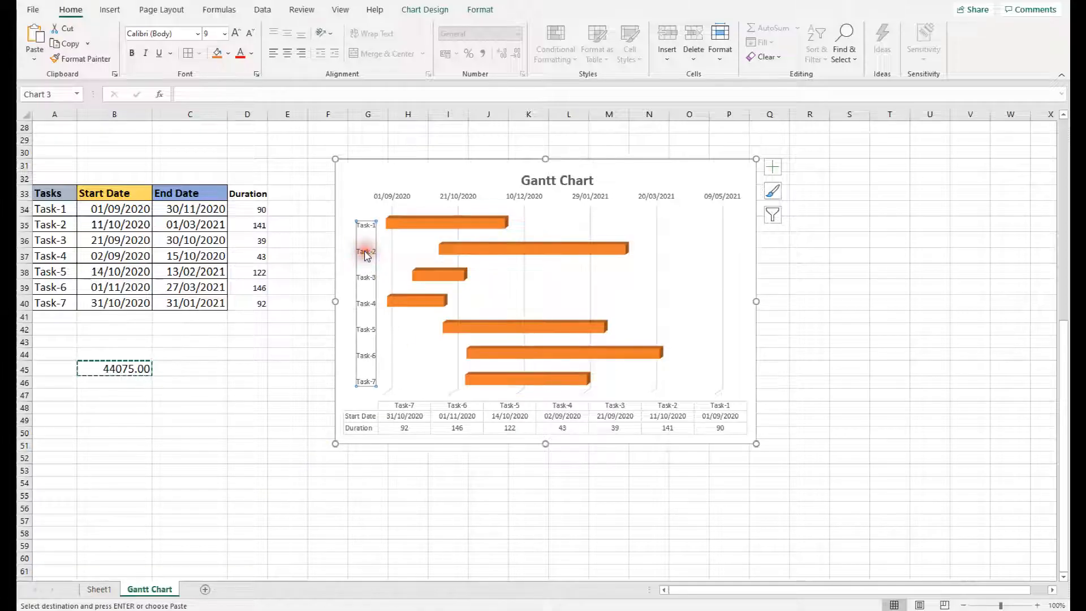
left_click(224, 35)
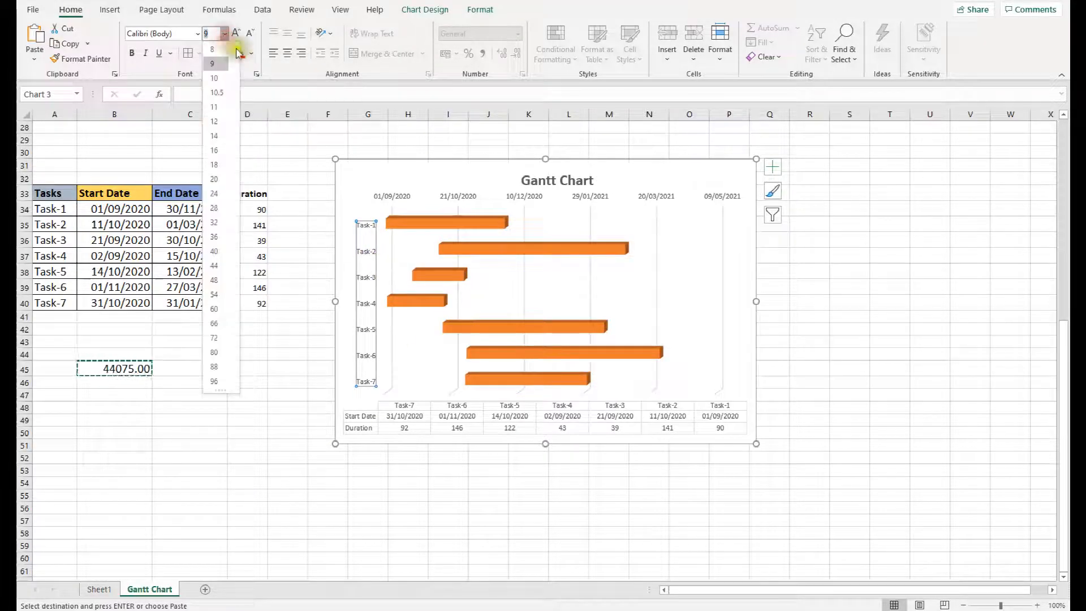
left_click(217, 122)
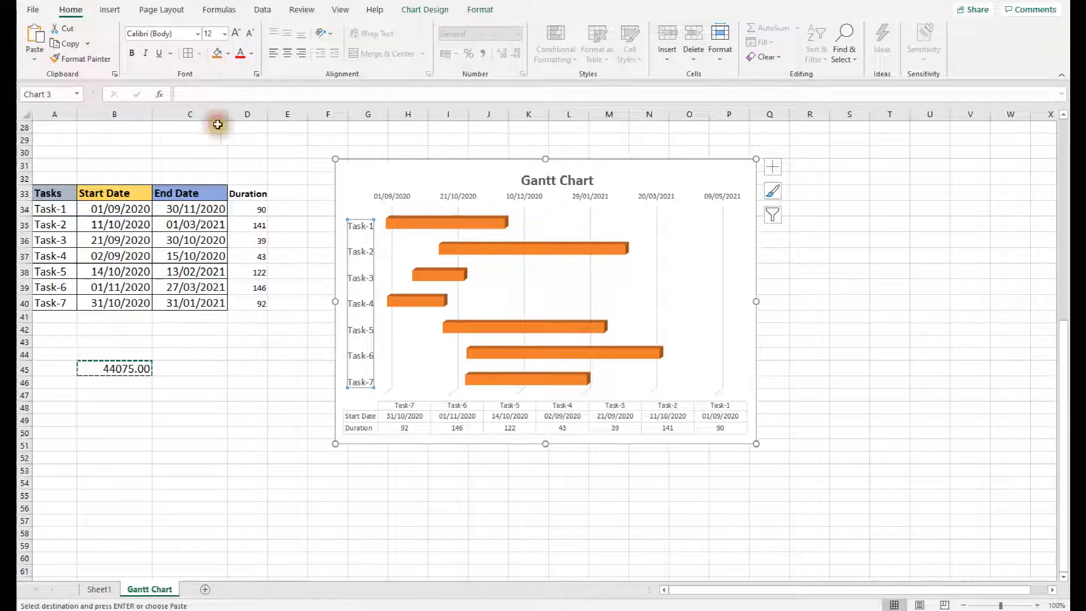
- Set the font size of the chart's data table and of the date axis labels to 11
left_click(499, 416)
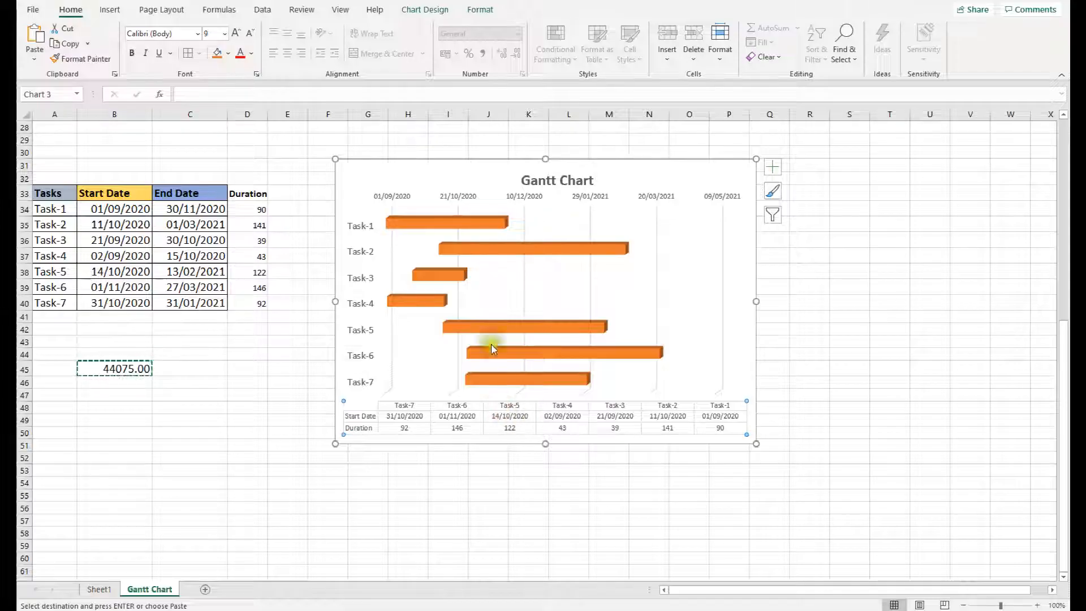
left_click(224, 35)
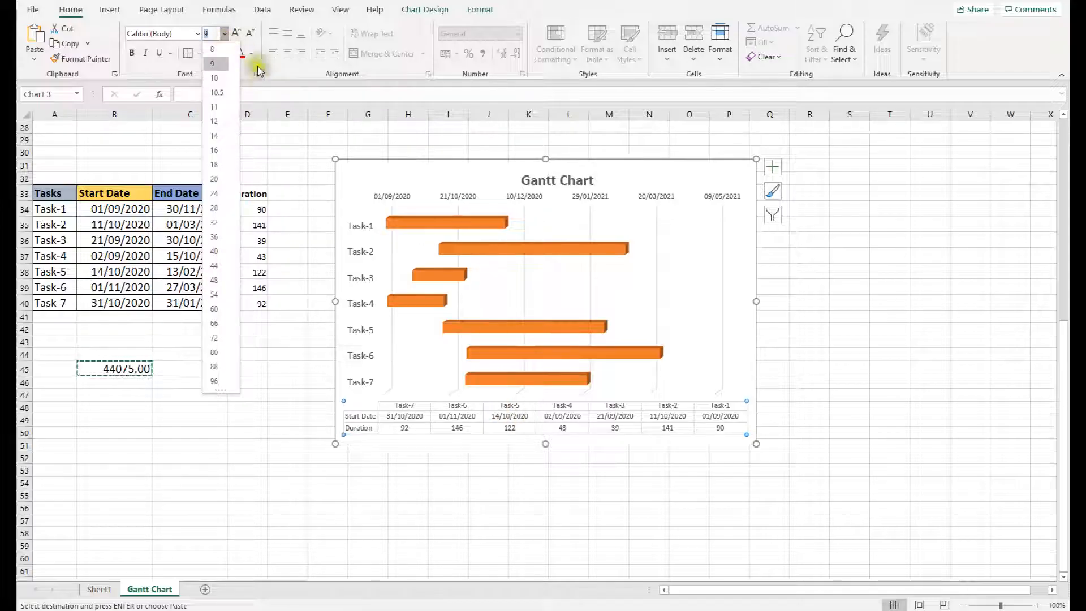
left_click(213, 107)
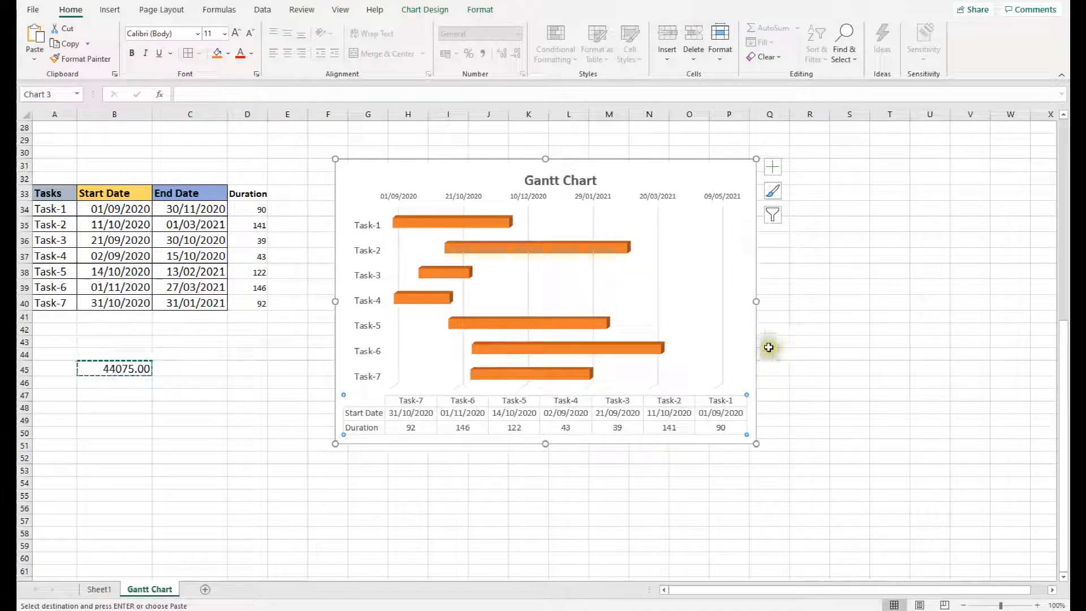
left_click(604, 198)
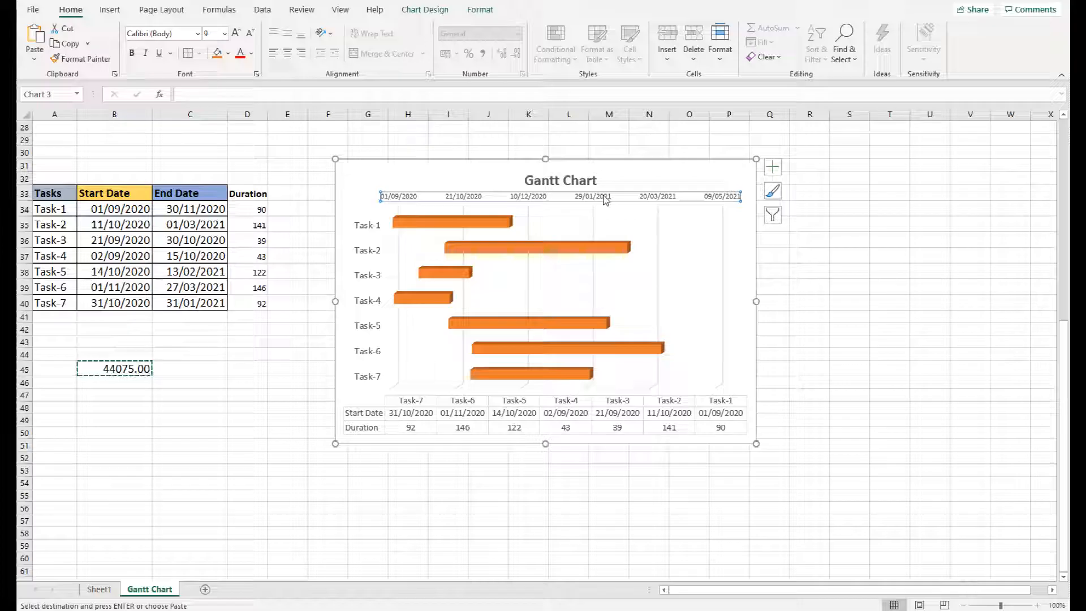
left_click(224, 34)
left_click(215, 106)
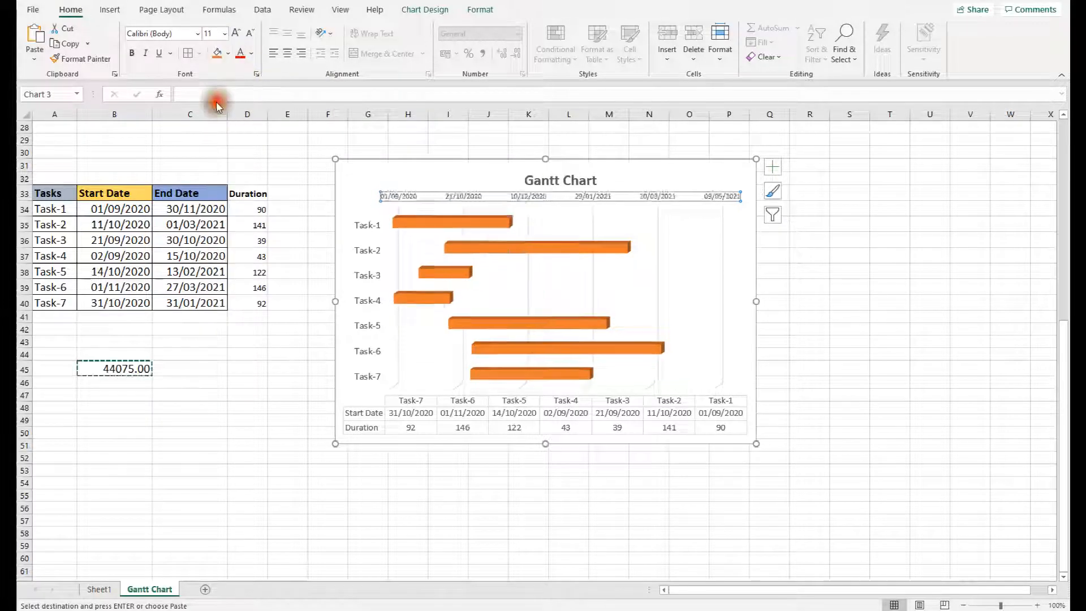
left_click(899, 245)
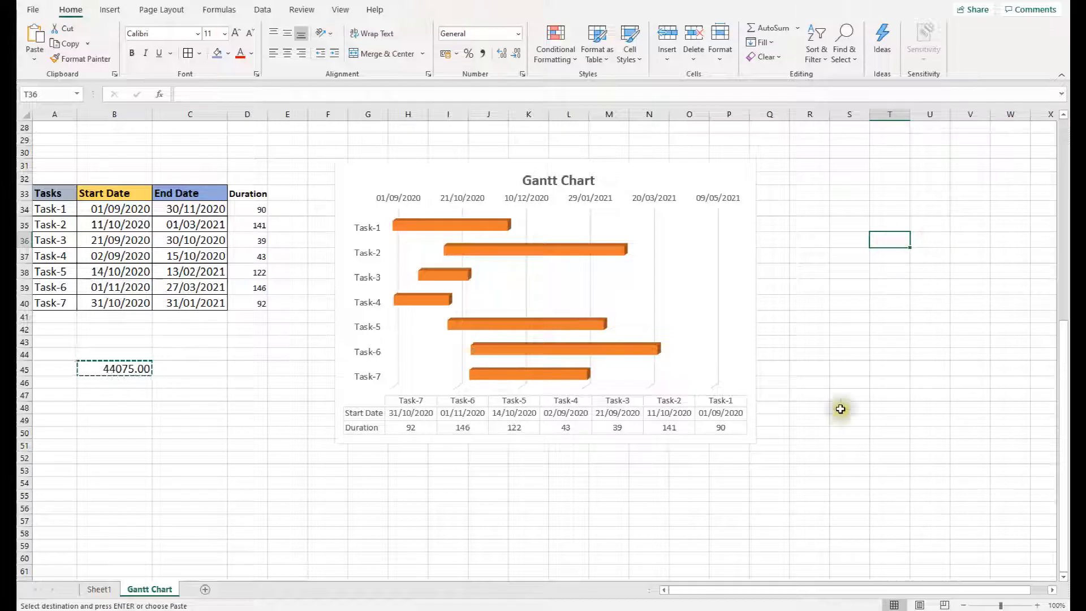